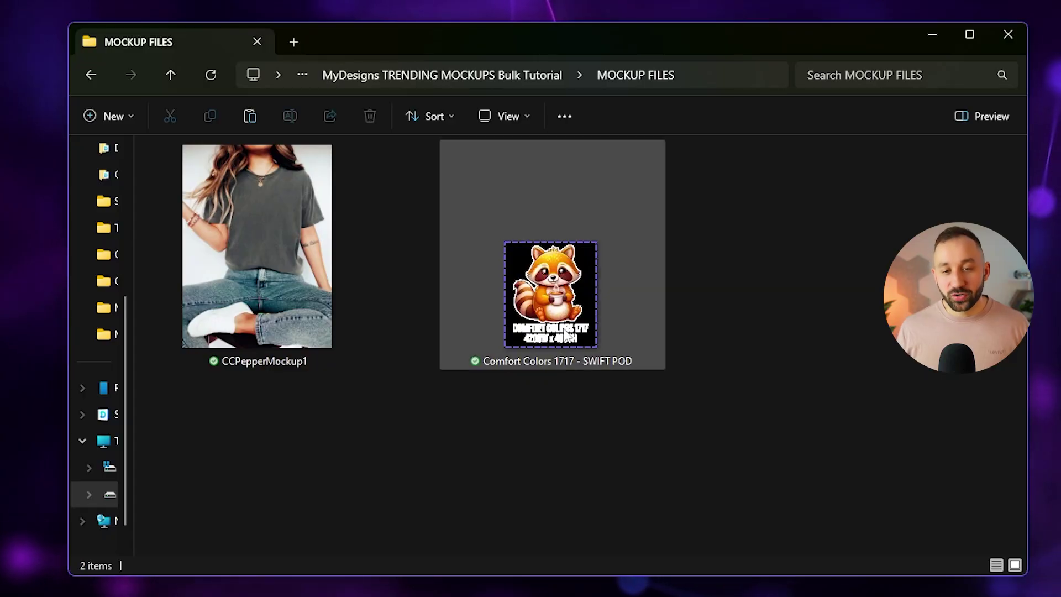
Search the MyDesigns product catalog for "comfort" and open the Comfort Colors 1717 product page.
mouse_move(565, 331)
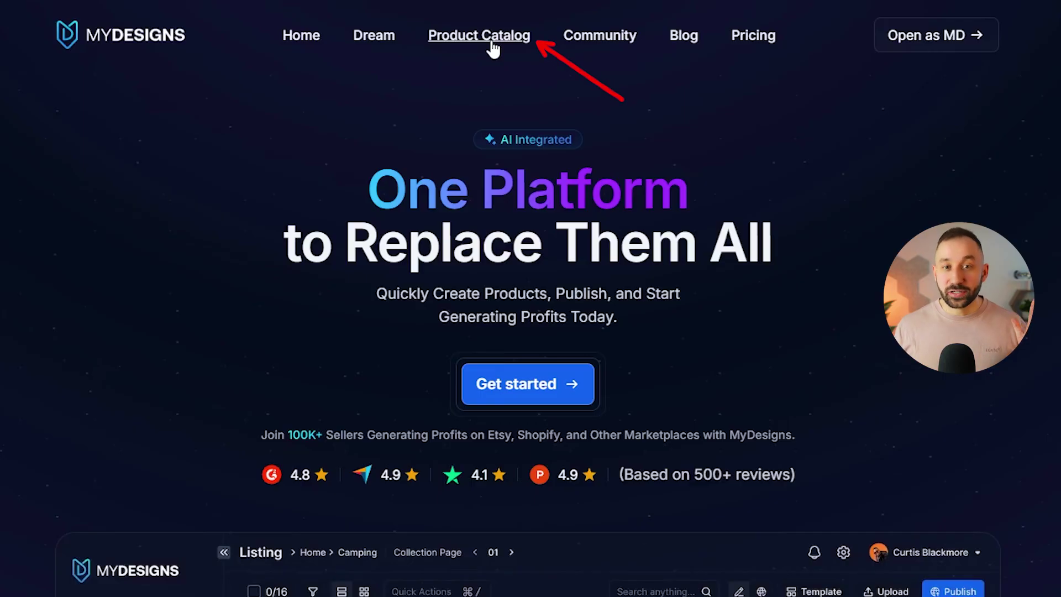
click(492, 41)
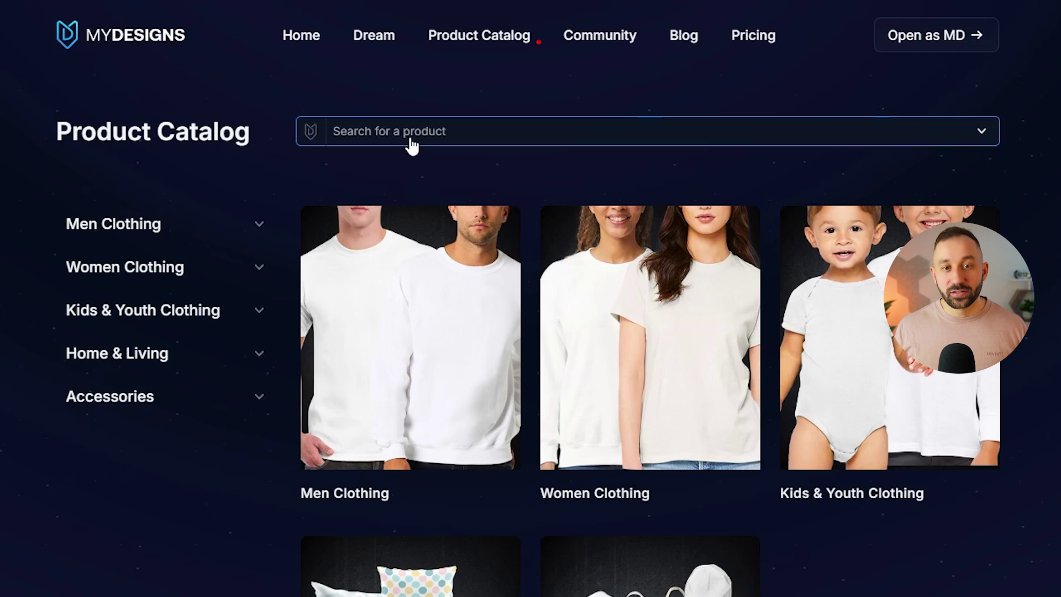
click(423, 132)
text(comfort)
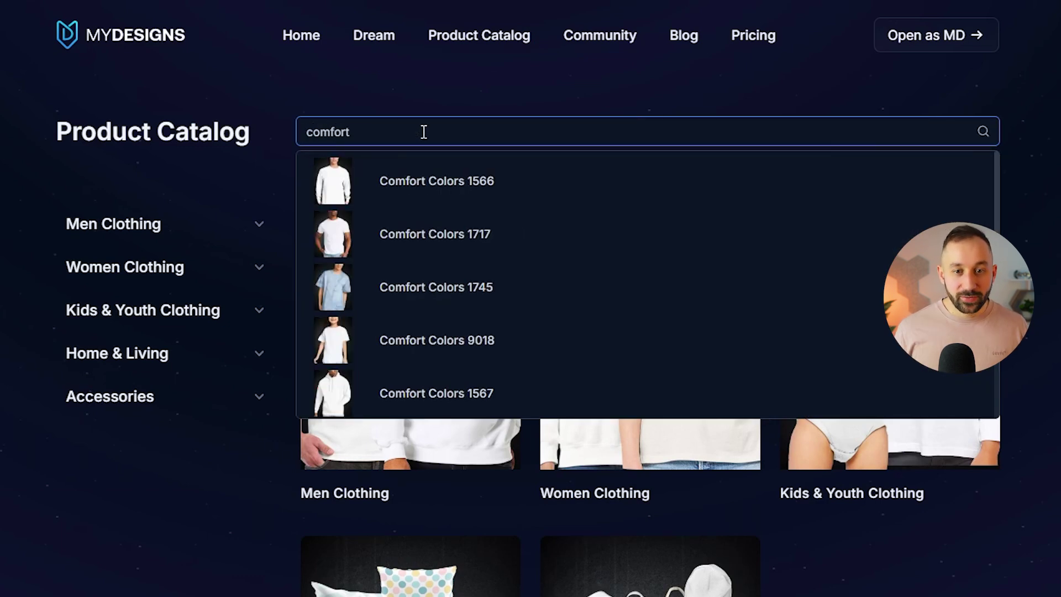
click(480, 232)
Check the SwiftPOD front print file size in the Comfort Colors 1717 file guidelines.
scroll(608, 354, down, 5)
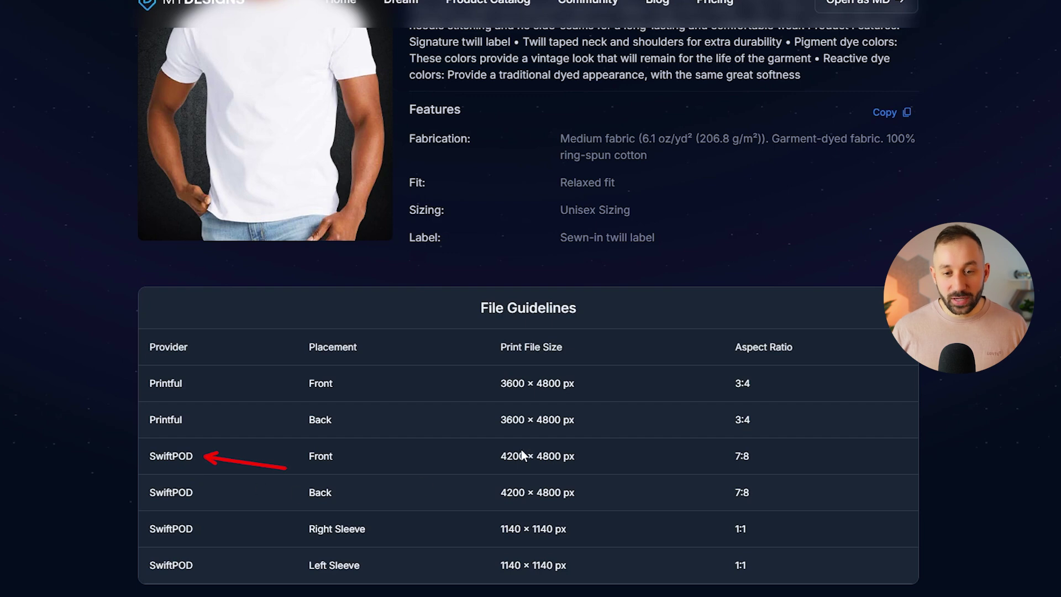
drag(507, 456, 599, 456)
click(556, 460)
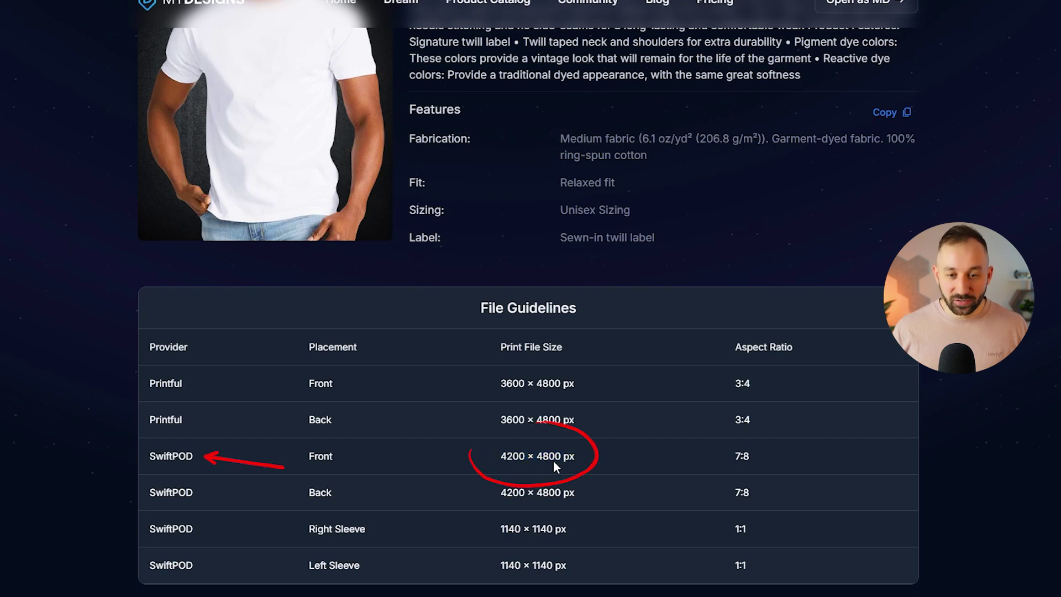
scroll(416, 228, up, 5)
click(479, 30)
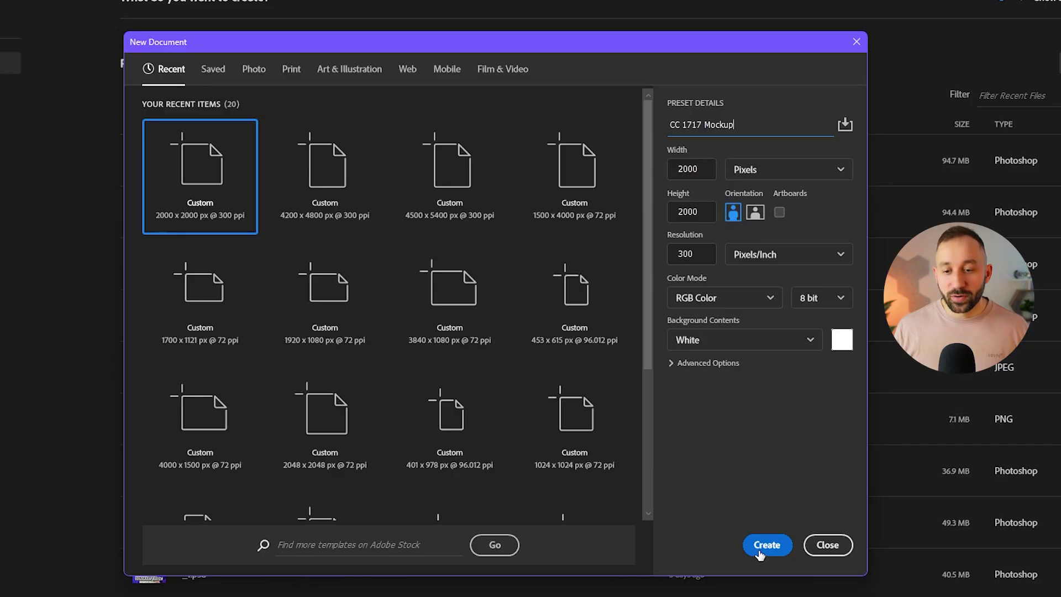
In Photoshop, create a 2000 × 2000 px, 300 ppi document named CC 1717 Mockup and add vertical and horizontal guides through its centre.
click(762, 551)
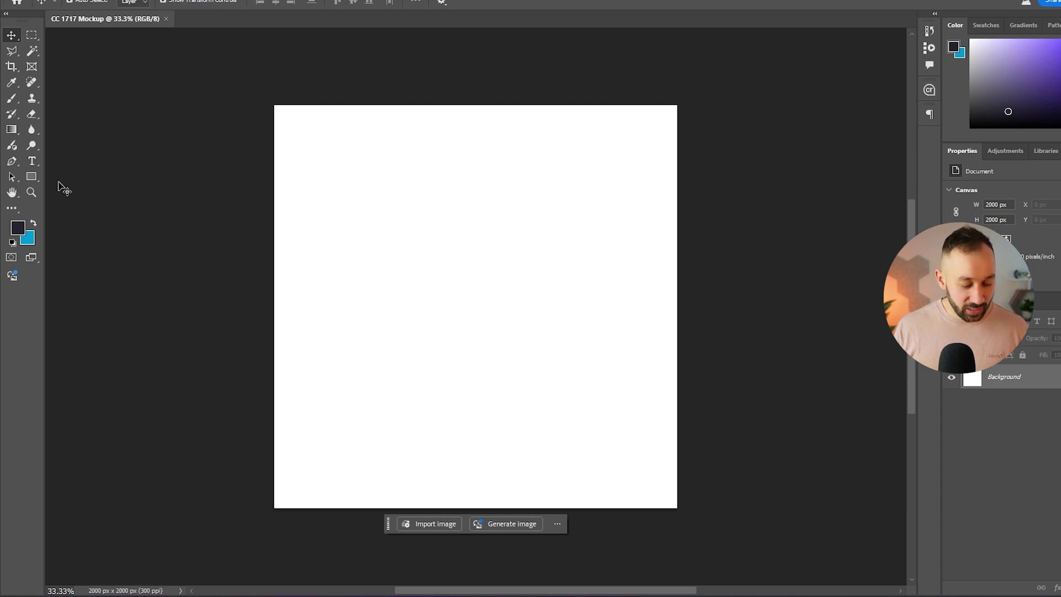
key(ctrl+r)
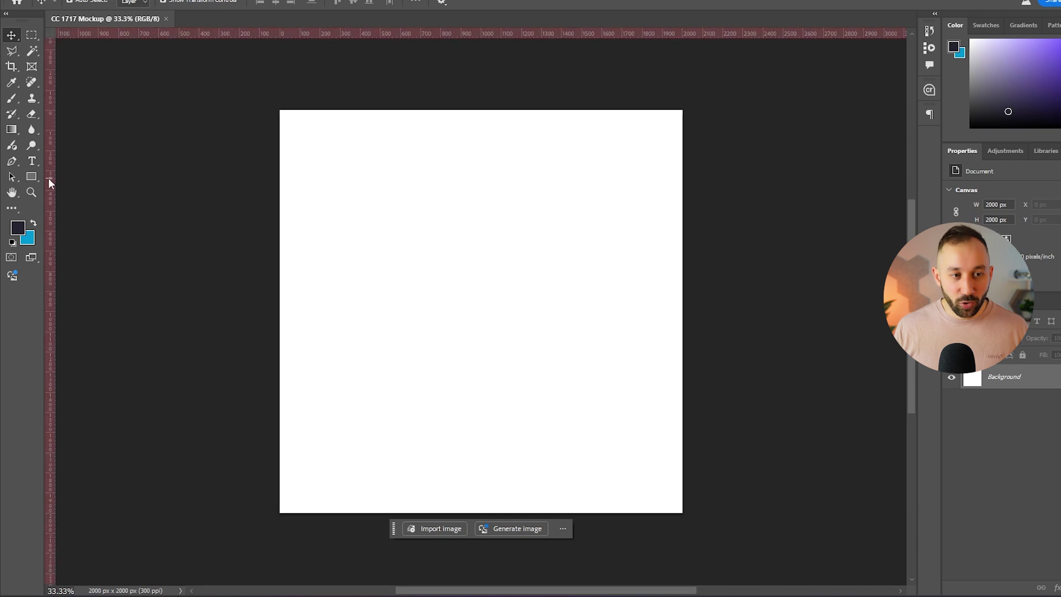
drag(48, 178, 482, 194)
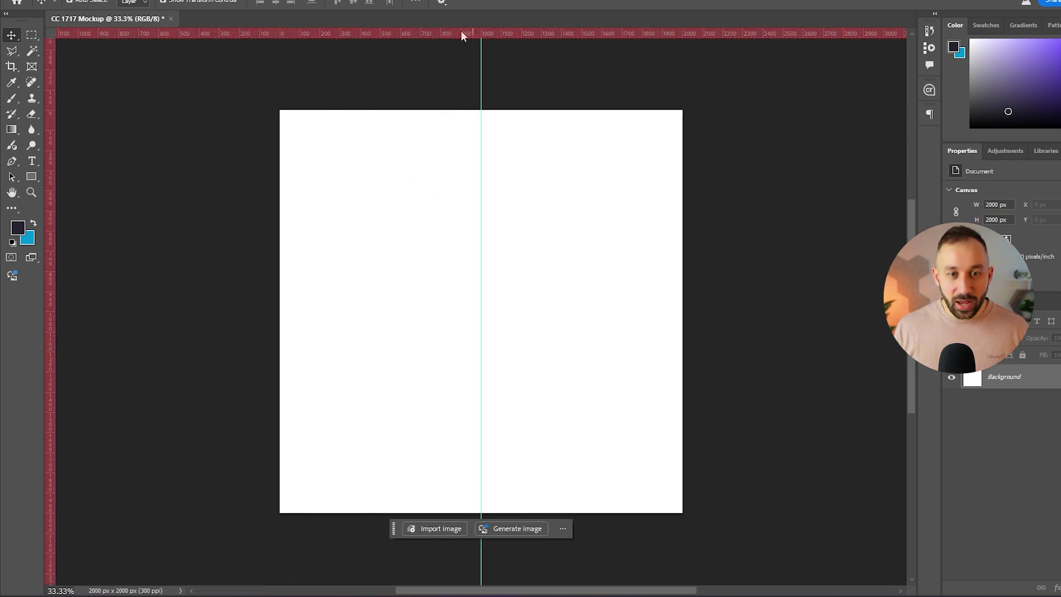
drag(450, 34, 456, 309)
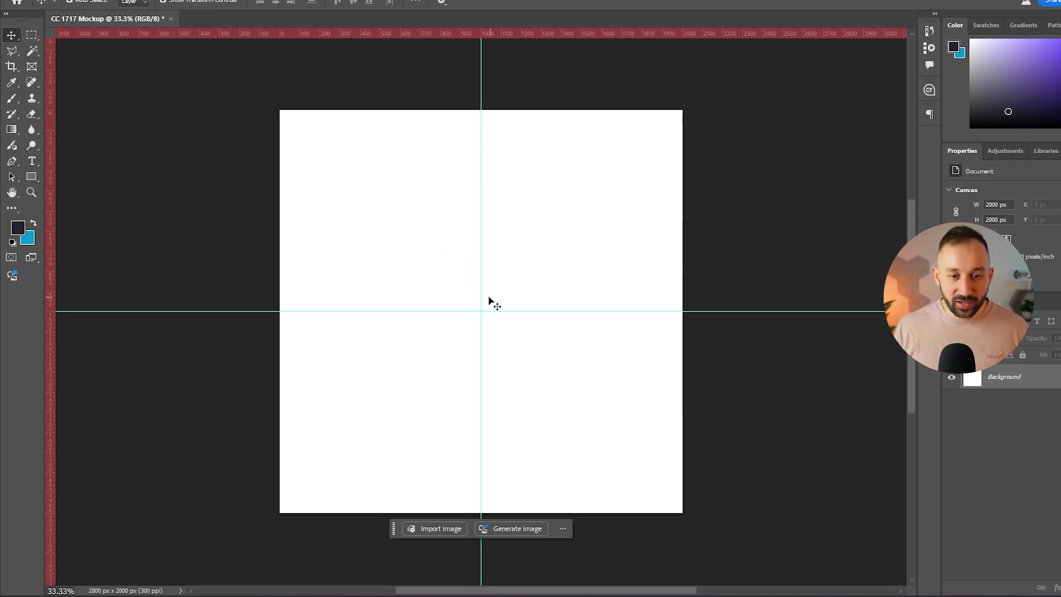
Place the CCPepperMockup1 photo on the canvas, enlarge it to about the canvas width, and shift the shirt toward the guides' intersection.
scroll(488, 297, up, 3)
scroll(393, 277, down, 3)
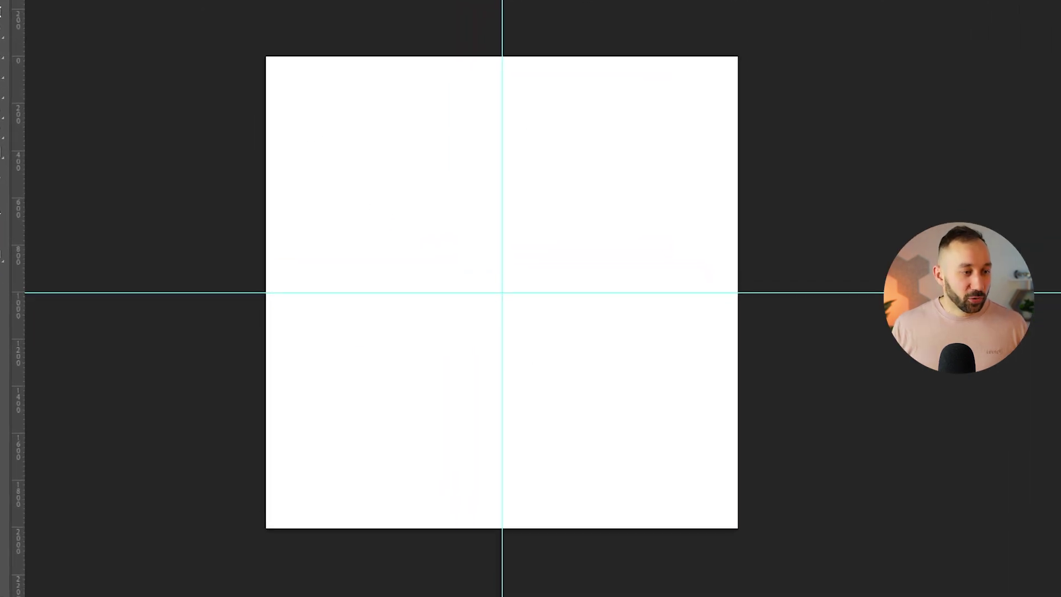
drag(471, 381, 554, 259)
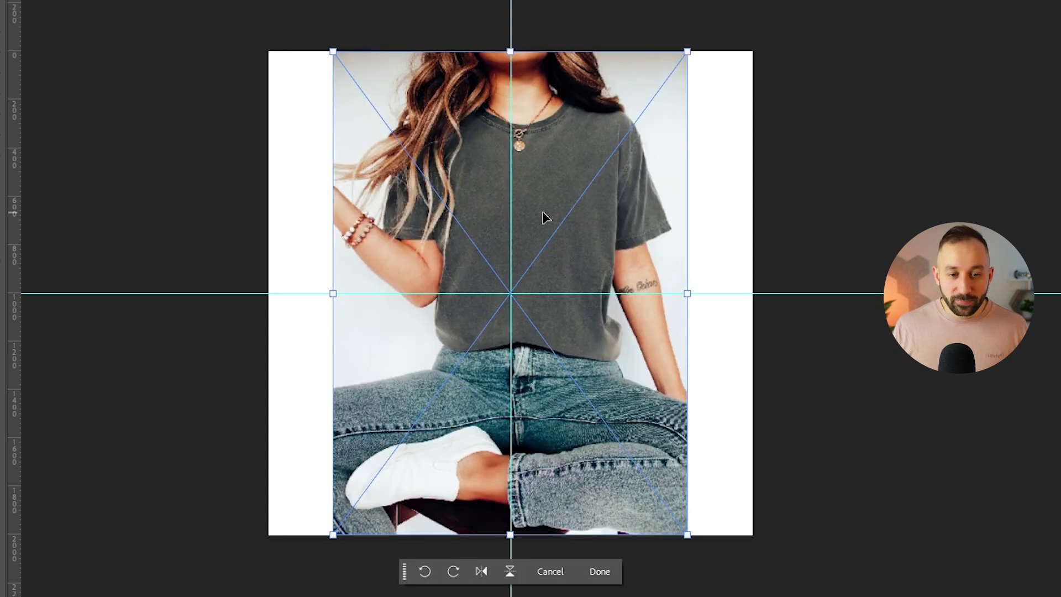
drag(687, 292, 751, 292)
drag(333, 293, 261, 293)
drag(503, 196, 487, 270)
key(Return)
Enlarge and reposition the T-shirt photo so it covers the whole canvas.
scroll(523, 326, up, 3)
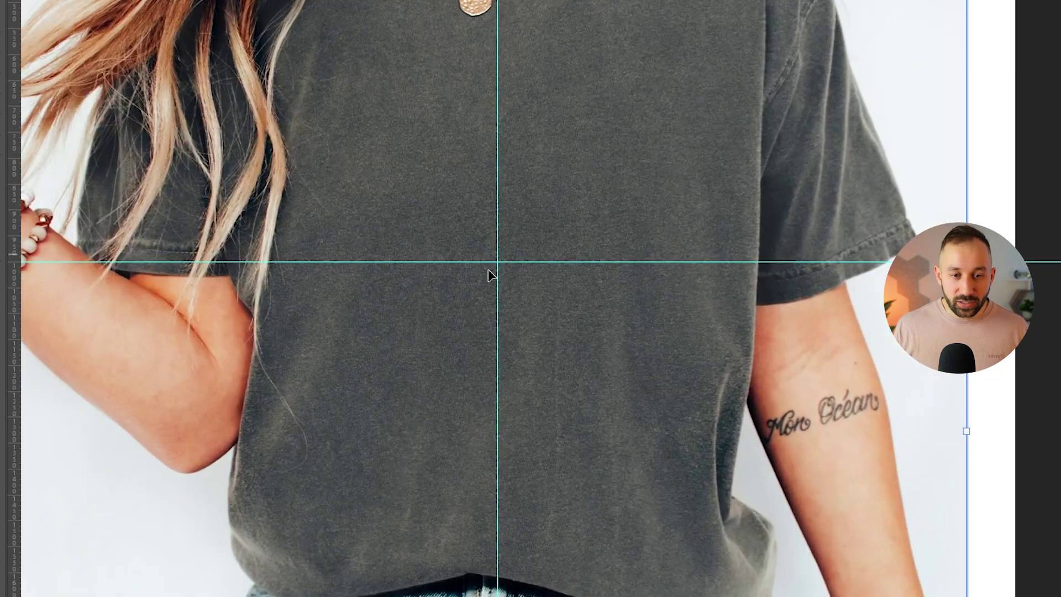
scroll(463, 242, down, 2)
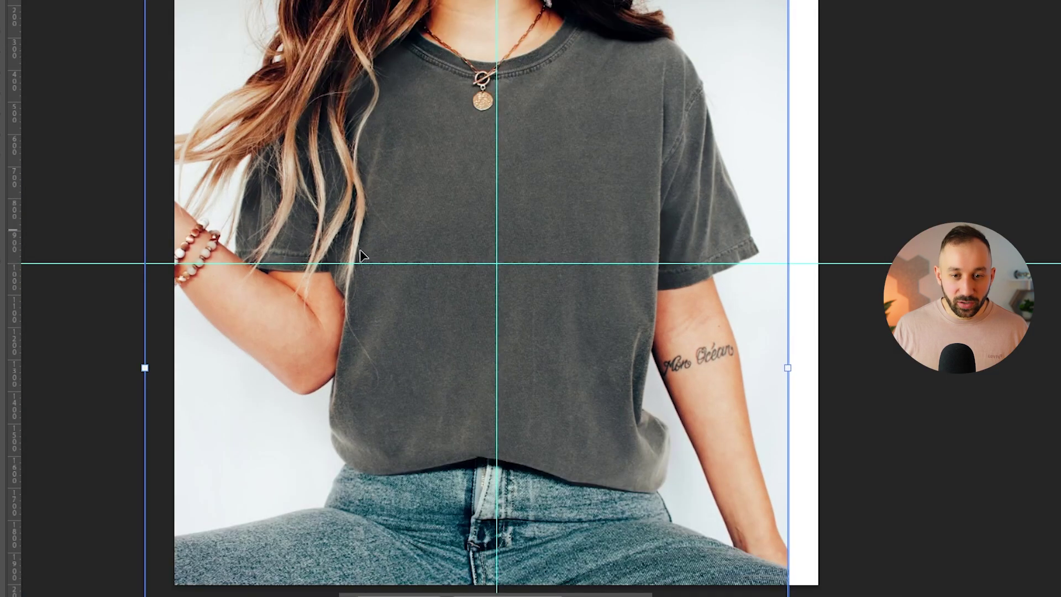
scroll(523, 264, up, 2)
scroll(468, 298, down, 4)
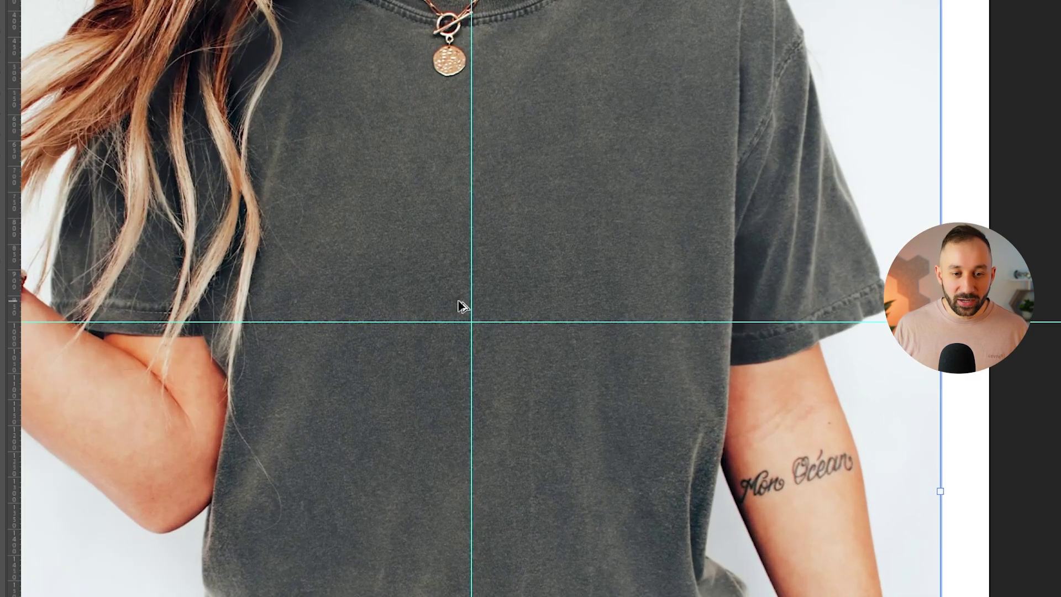
drag(669, 386, 773, 376)
drag(688, 263, 640, 275)
drag(718, 398, 707, 389)
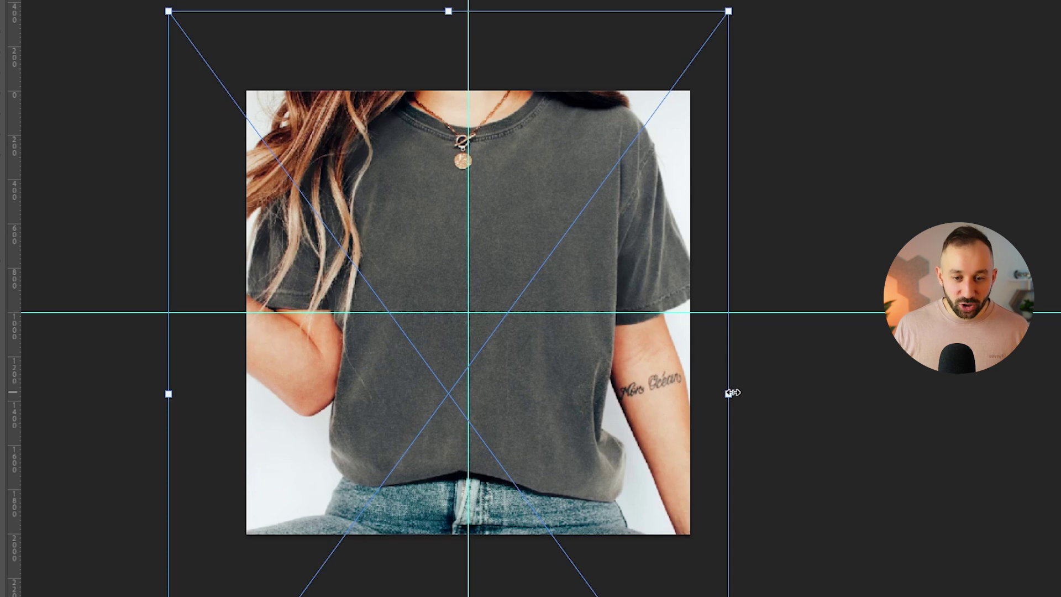
Fine-tune the photo's scale and position so the shirt is centred on the guides and fills the canvas.
drag(733, 392, 1060, 391)
drag(757, 181, 525, 232)
drag(887, 447, 768, 406)
drag(653, 260, 641, 270)
mouse_move(749, 421)
mouse_down()
mouse_move(720, 419)
mouse_move(742, 422)
mouse_up()
key(Return)
key(ctrl+plus)
drag(422, 250, 516, 247)
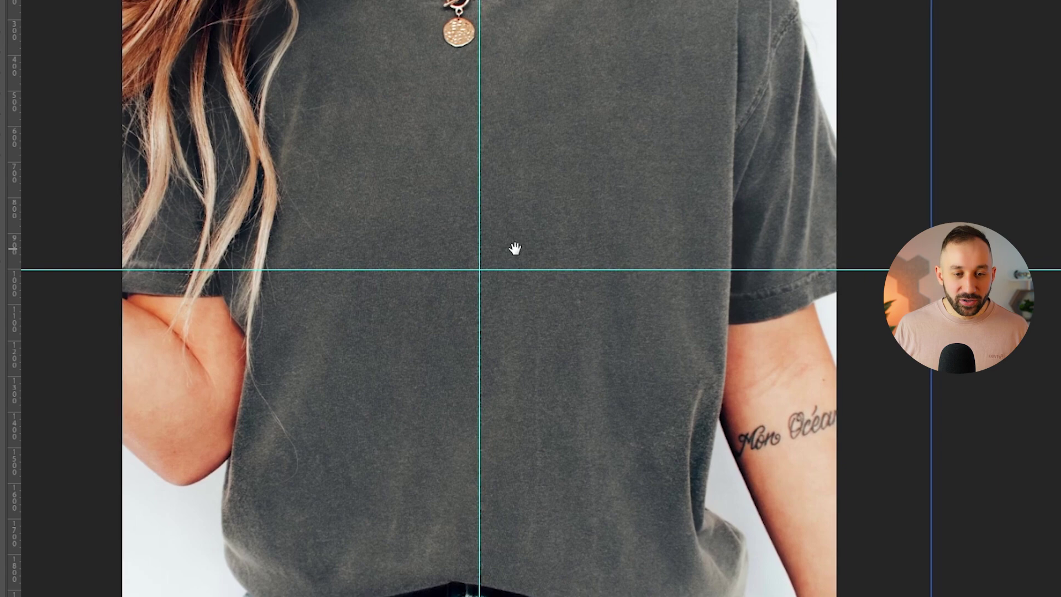
scroll(500, 274, down, 2)
scroll(484, 273, down, 1)
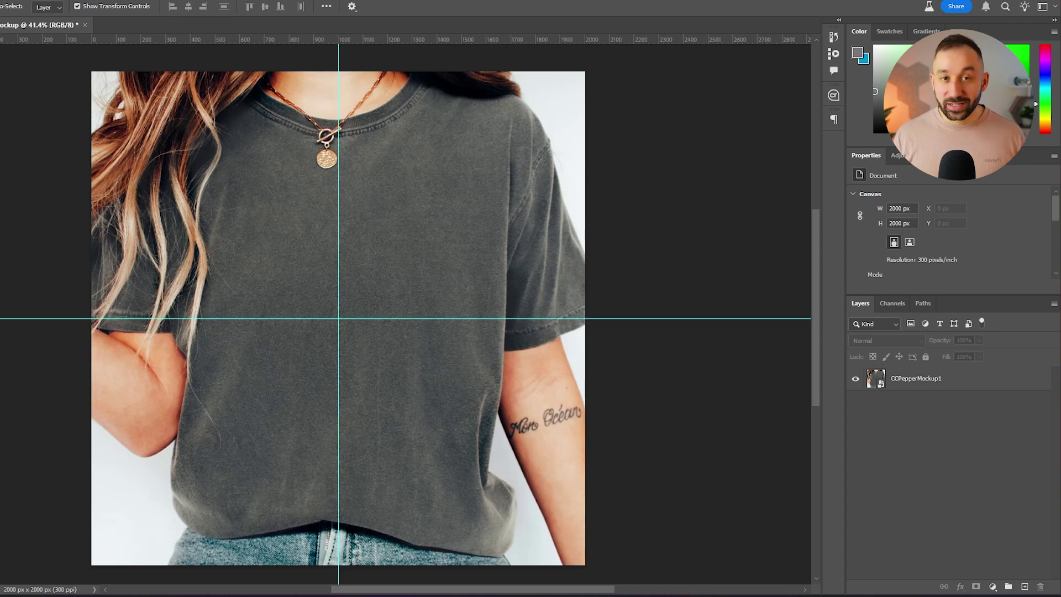
Place the CC-1717 raccoon design over the shirt's chest and scale it to about 5.95%.
drag(531, 266, 326, 299)
drag(553, 318, 365, 288)
drag(265, 267, 360, 259)
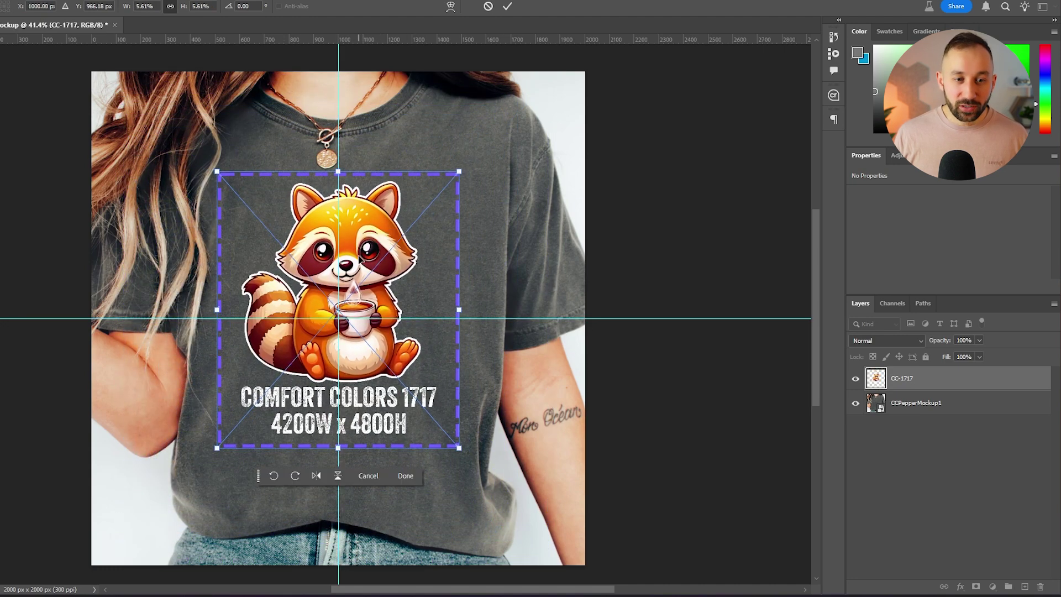
drag(458, 450, 474, 465)
drag(307, 232, 304, 226)
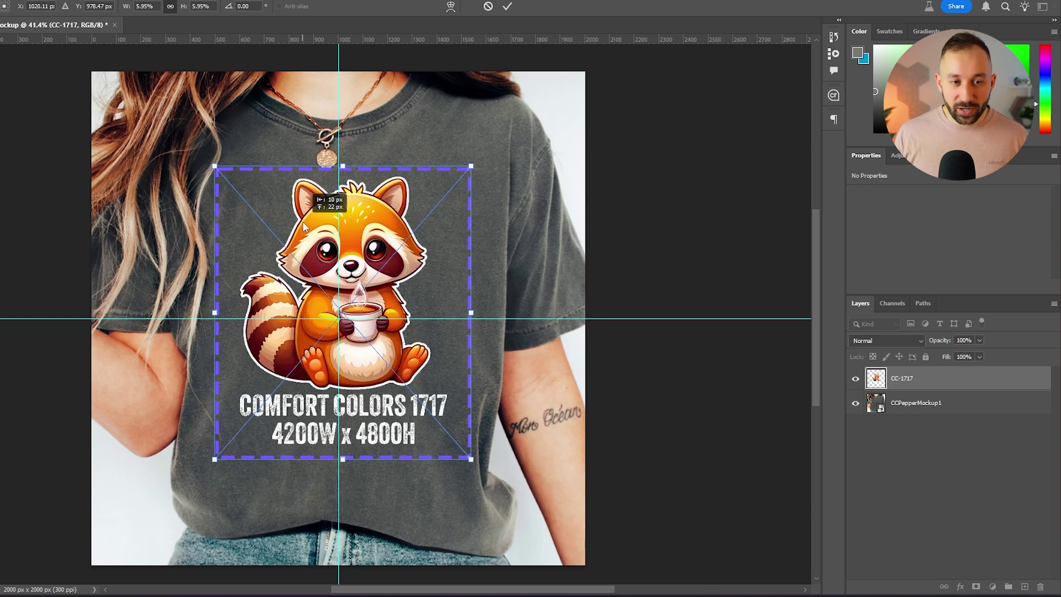
Try enlarging the CC-1717 design to about 7.14% across the shirt front.
drag(471, 459, 475, 466)
drag(442, 418, 445, 425)
drag(475, 466, 492, 486)
drag(214, 486, 185, 521)
drag(472, 481, 473, 474)
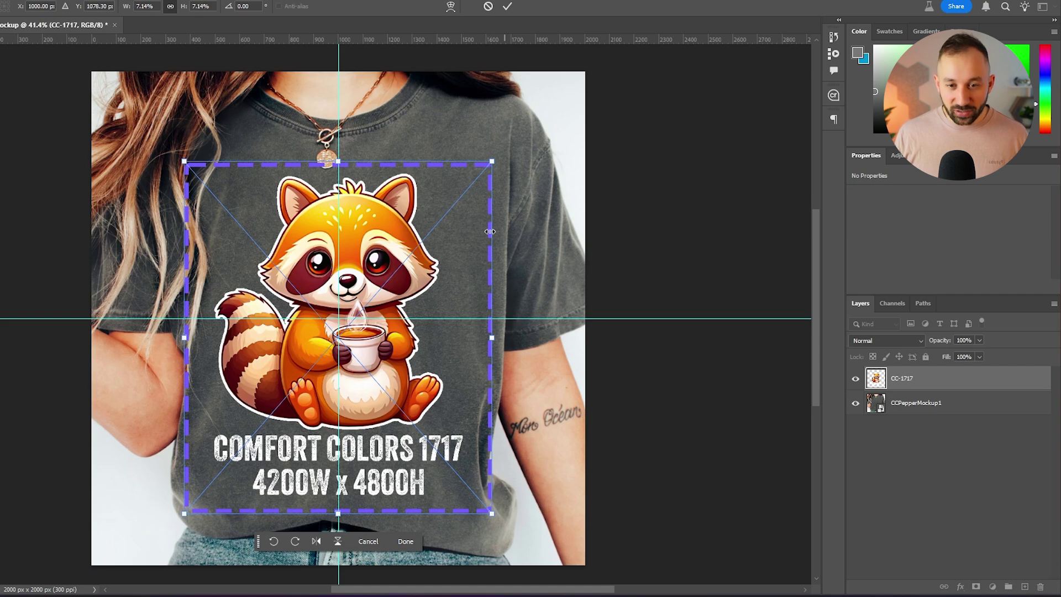
Scale the CC-1717 design to about 5.97% and centre it on the guides at X 1000, Y 1000 px.
drag(503, 511, 462, 473)
drag(382, 399, 402, 403)
drag(472, 470, 467, 464)
drag(435, 424, 441, 426)
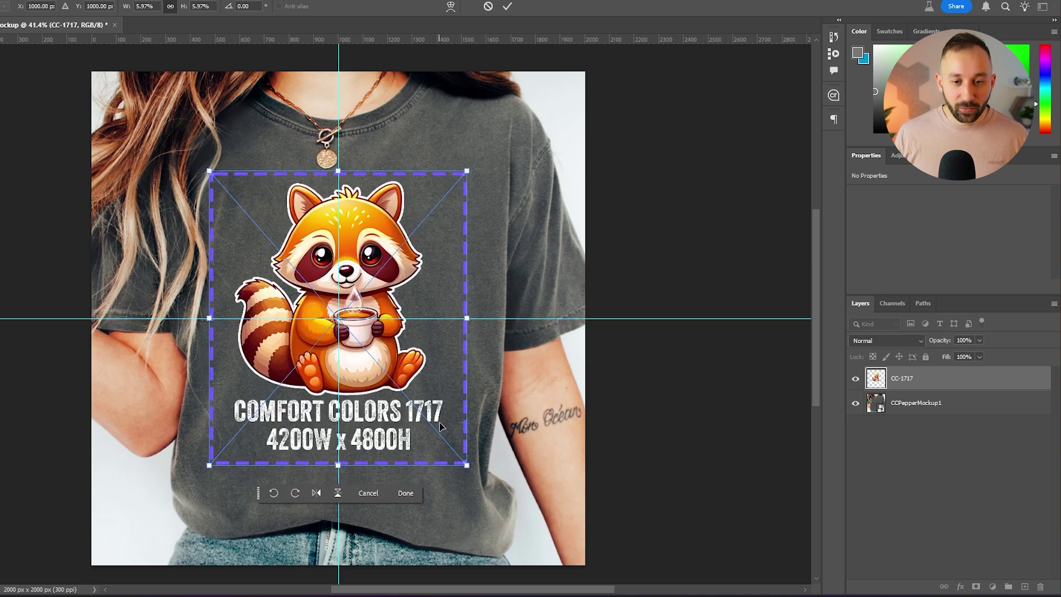
click(507, 6)
Remove the vertical and horizontal centre guides from the canvas.
click(501, 195)
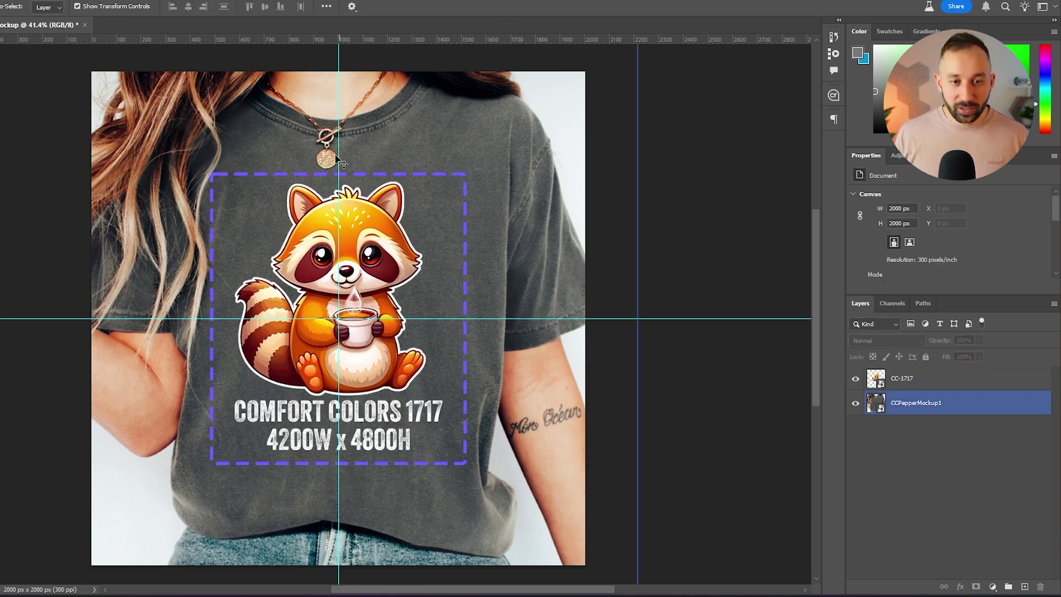
drag(338, 123, 83, 281)
drag(103, 319, 148, 34)
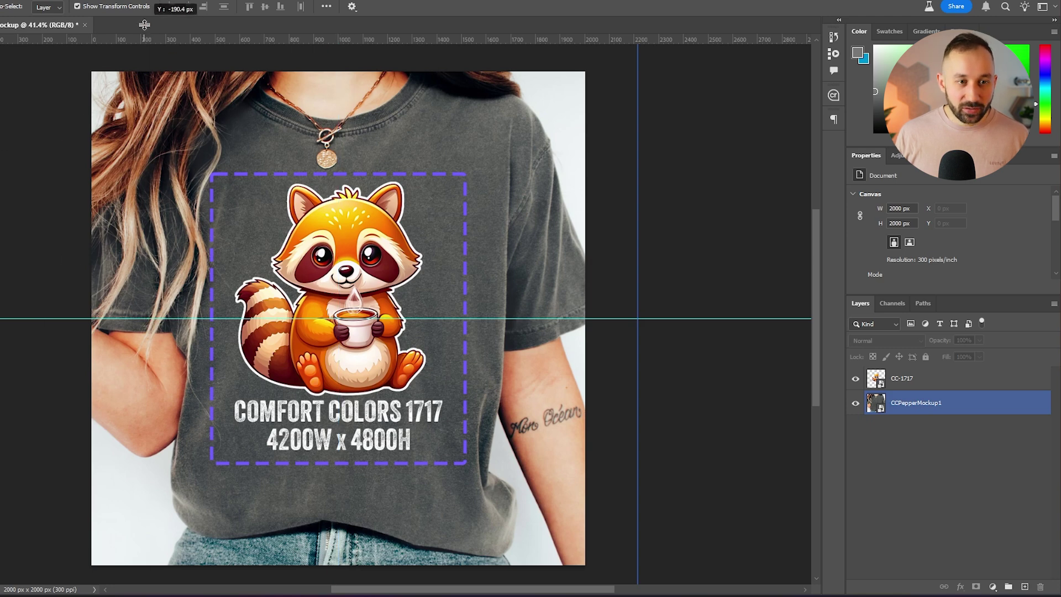
scroll(617, 248, down, 1)
click(721, 319)
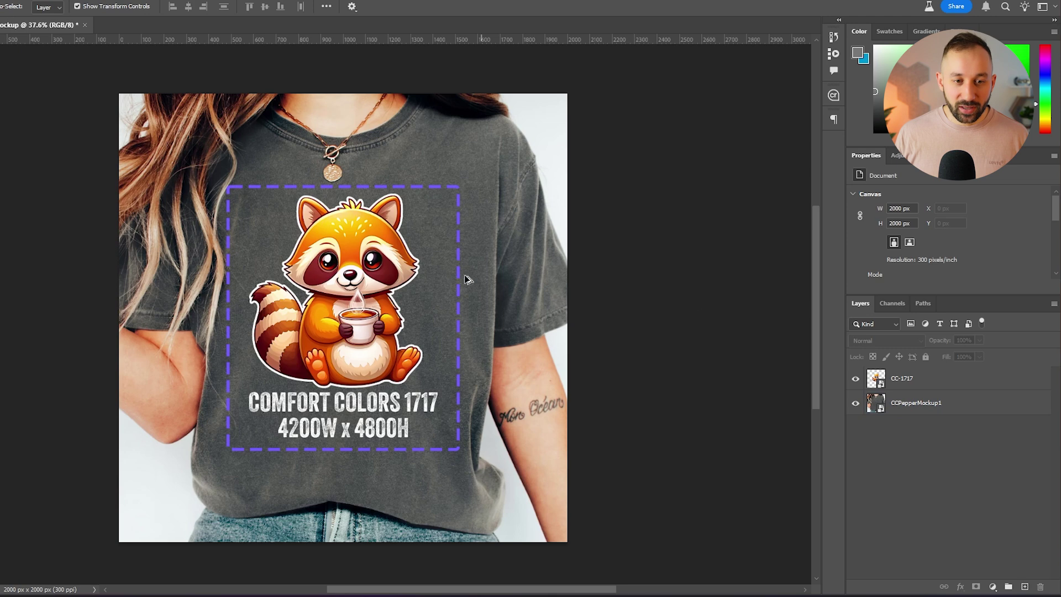
Examine the design's size and position relative to the shirt's neckline and sides.
scroll(408, 277, up, 2)
click(188, 185)
click(330, 339)
click(227, 212)
scroll(247, 300, up, 1)
click(247, 300)
click(321, 247)
scroll(323, 224, down, 1)
click(322, 224)
scroll(382, 272, down, 1)
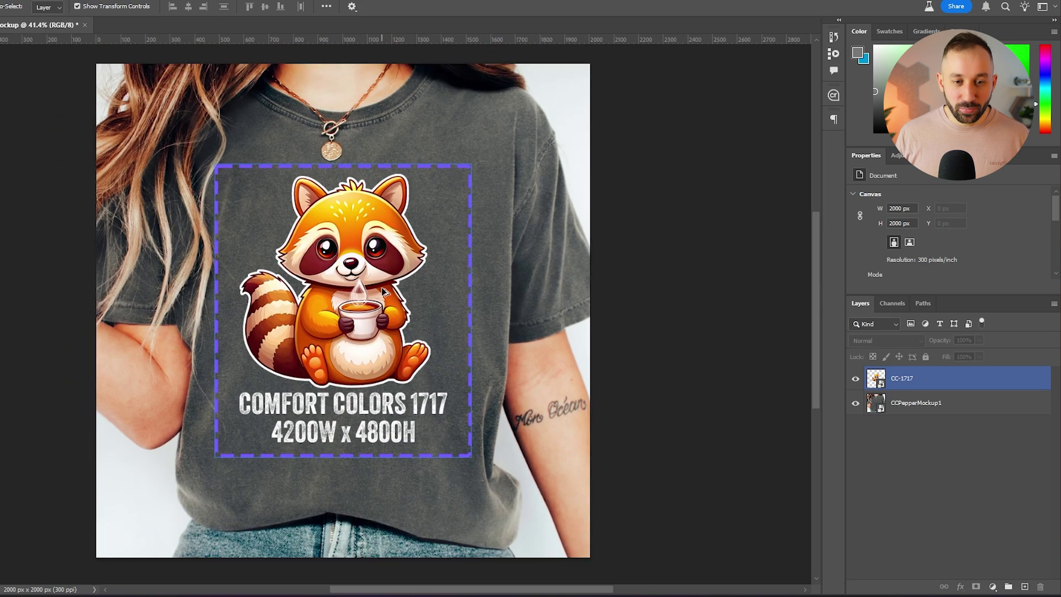
scroll(394, 291, down, 3)
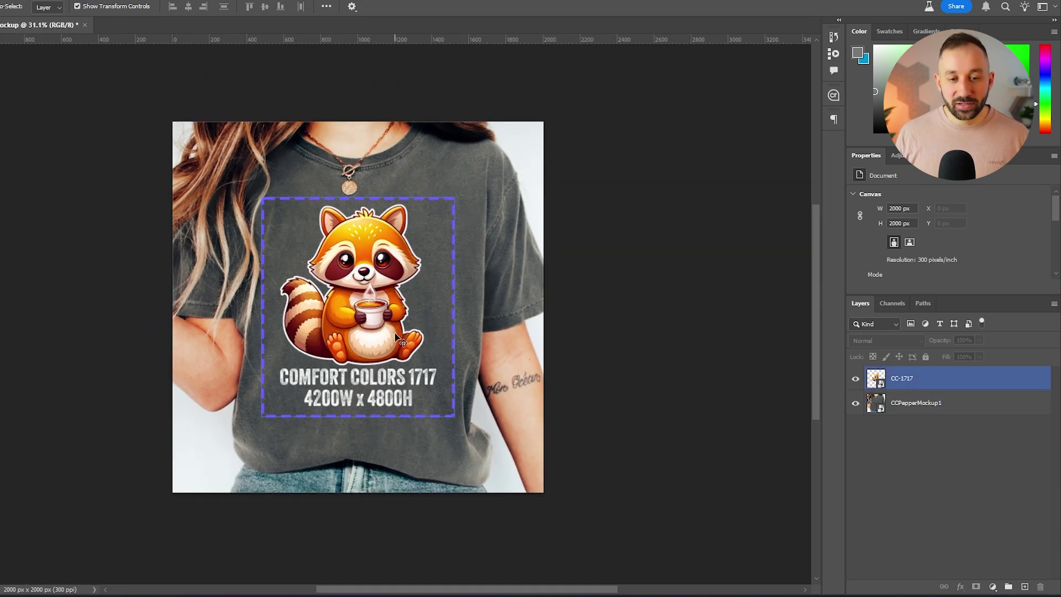
Examine the raccoon artwork close up against the shirt fabric.
scroll(351, 257, up, 2)
scroll(351, 257, up, 5)
click(161, 154)
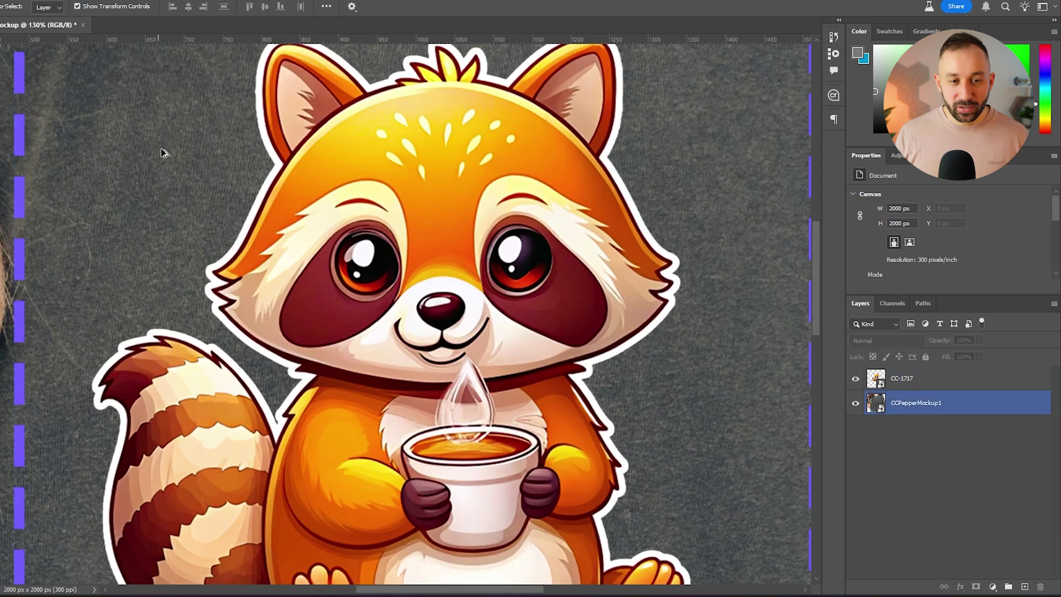
scroll(118, 204, down, 3)
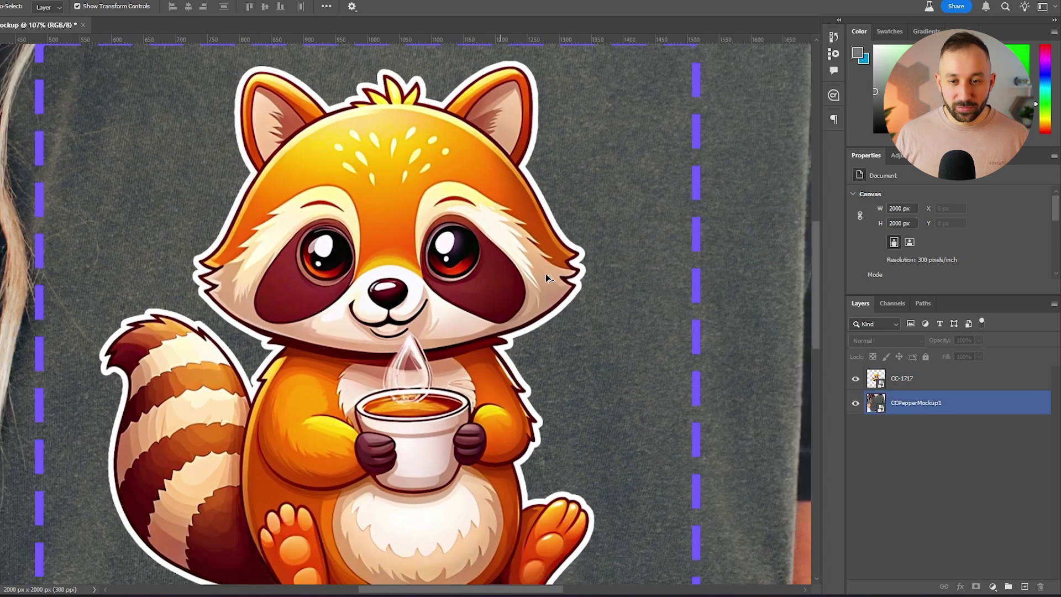
click(548, 278)
scroll(549, 271, up, 3)
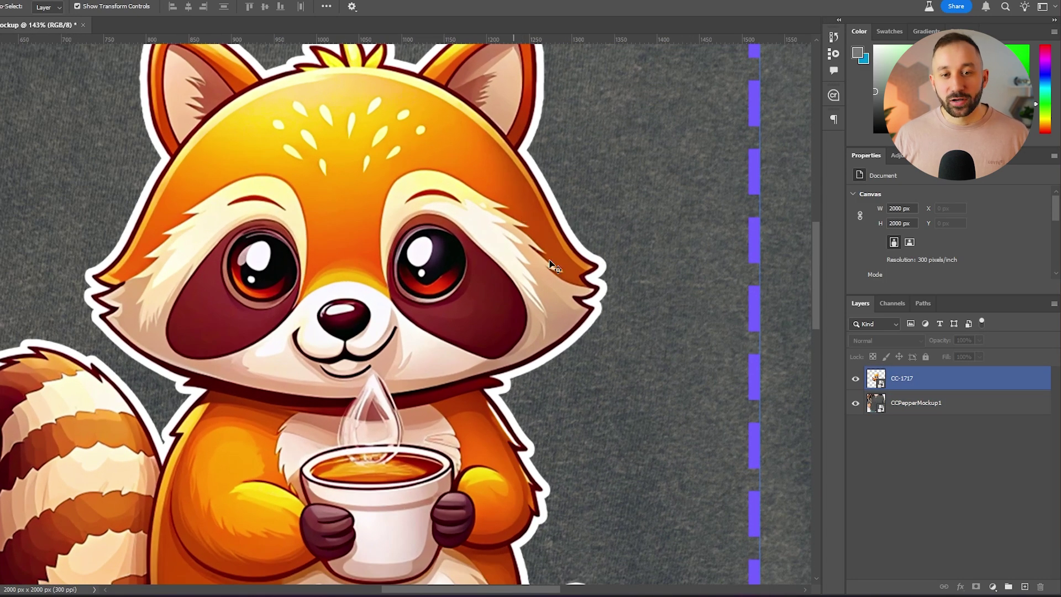
scroll(485, 241, down, 2)
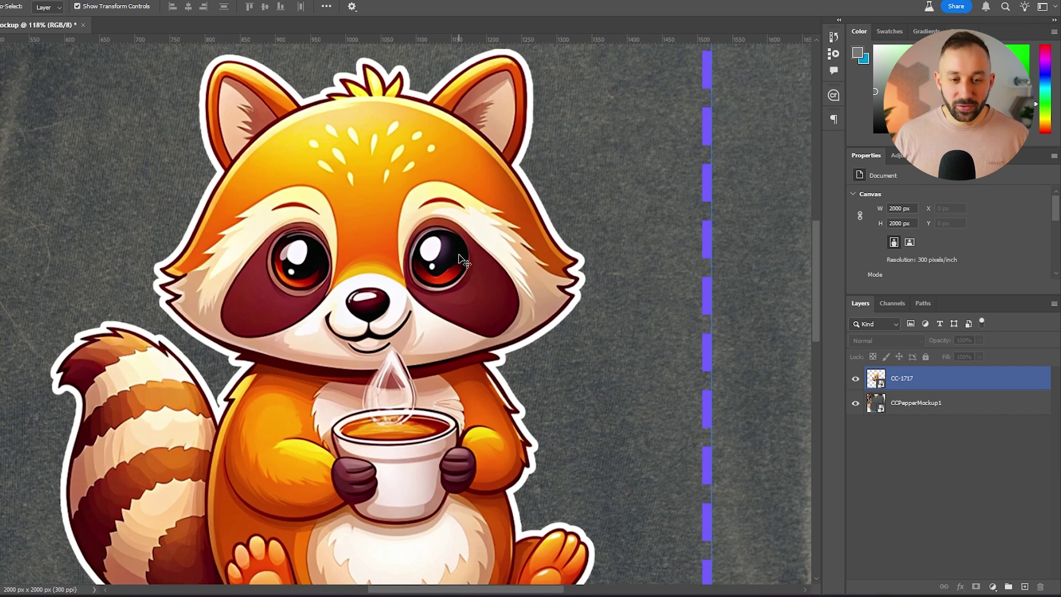
scroll(464, 259, down, 2)
click(564, 287)
scroll(564, 287, down, 2)
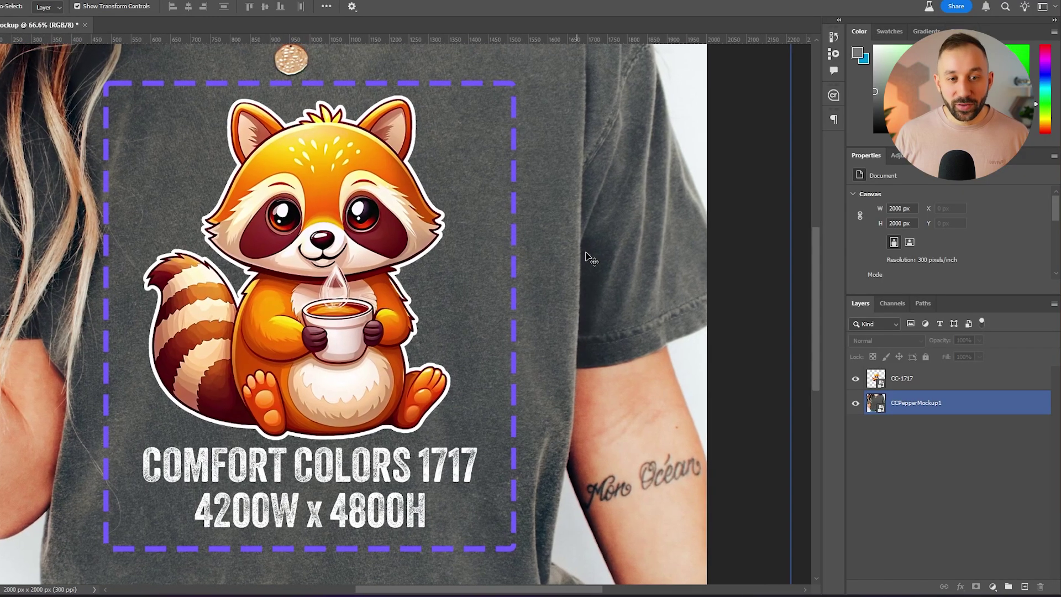
Rename the CC-1717 design layer as md-image-Design.
click(903, 378)
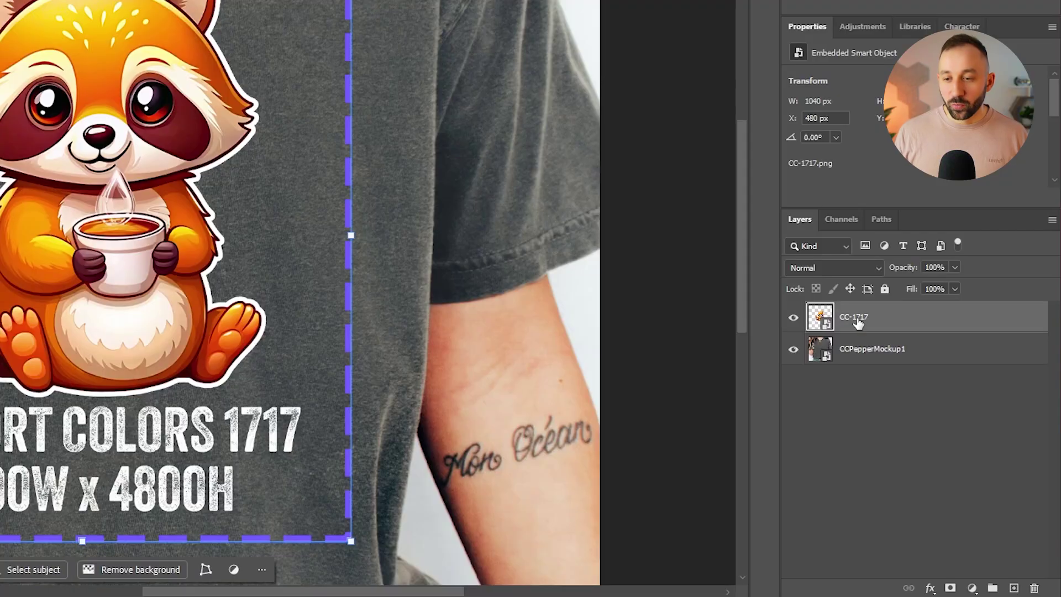
double_click(856, 319)
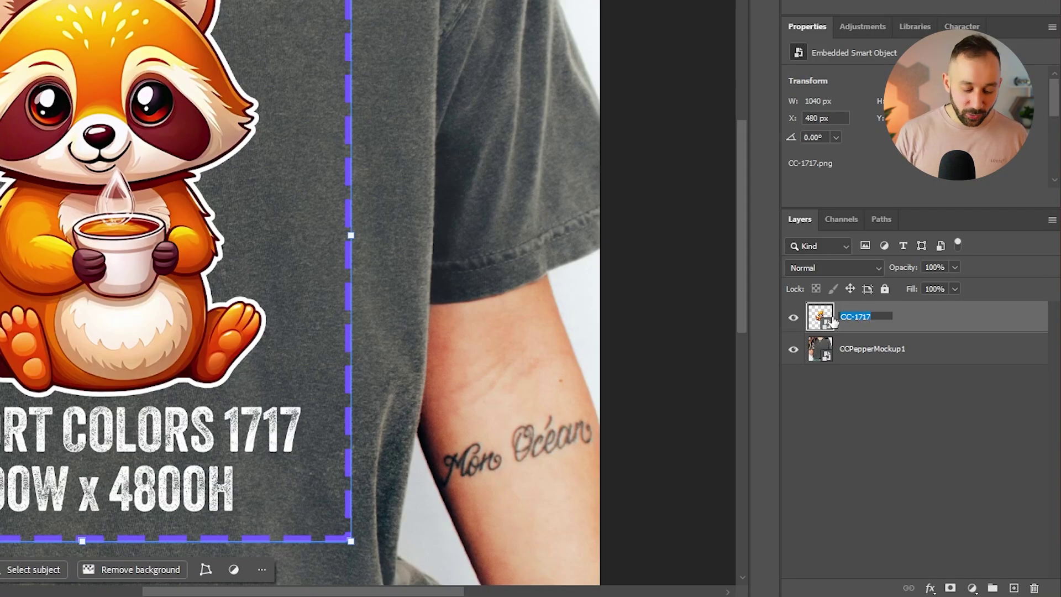
text(md-)
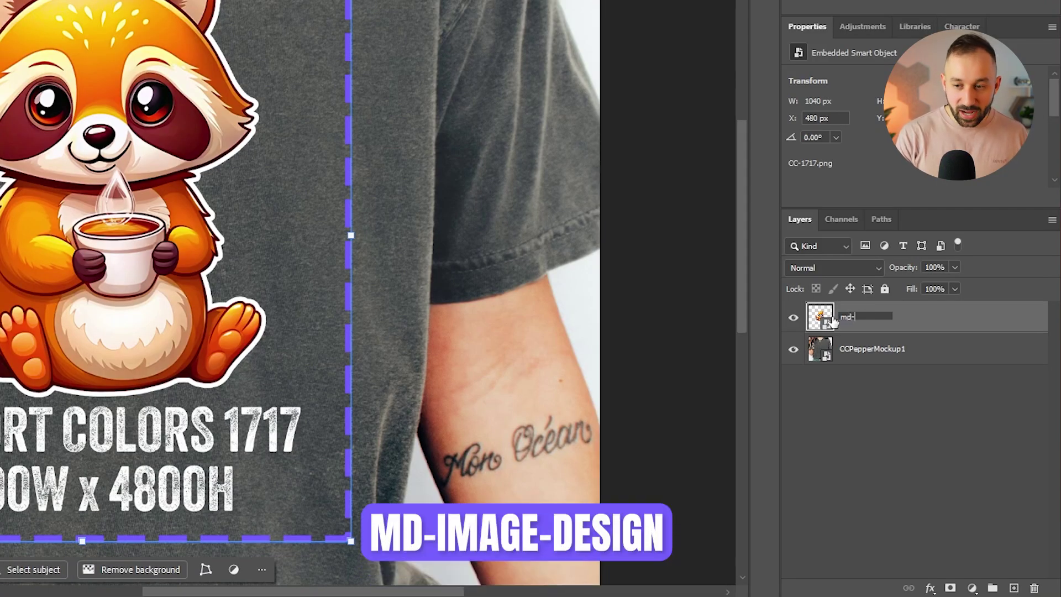
text(image-Design)
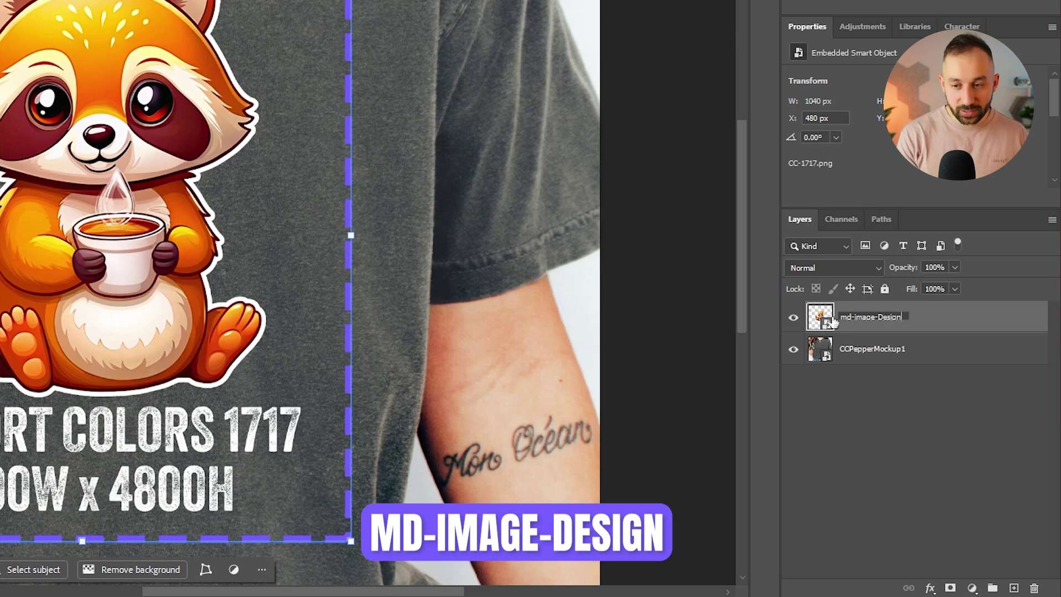
key(Return)
click(948, 426)
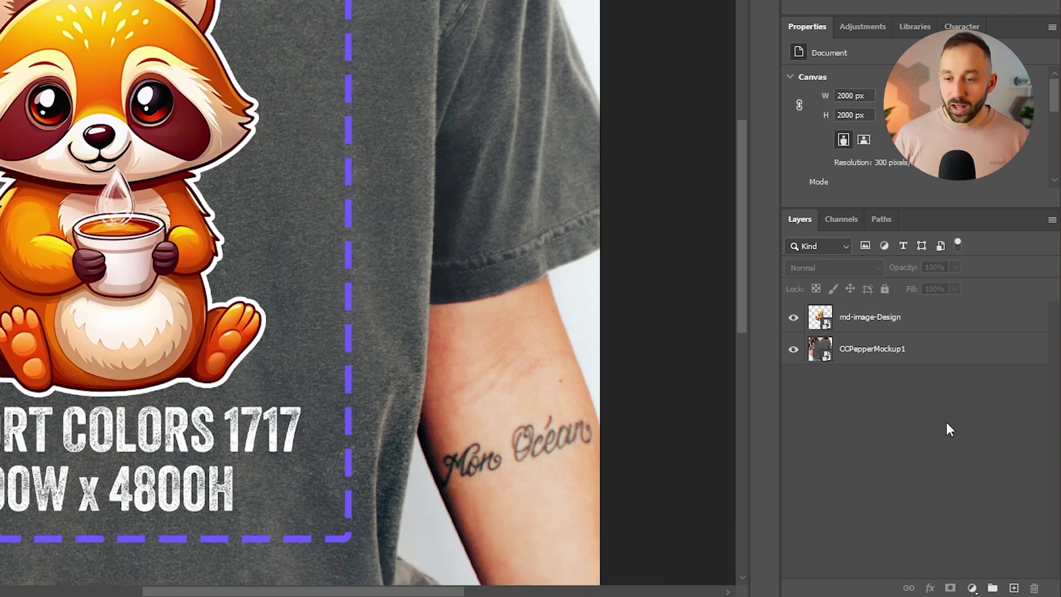
Duplicate the CCPepperMockup1 layer and place the copy above the md-image-Design layer.
click(280, 229)
click(154, 138)
scroll(111, 107, up, 5)
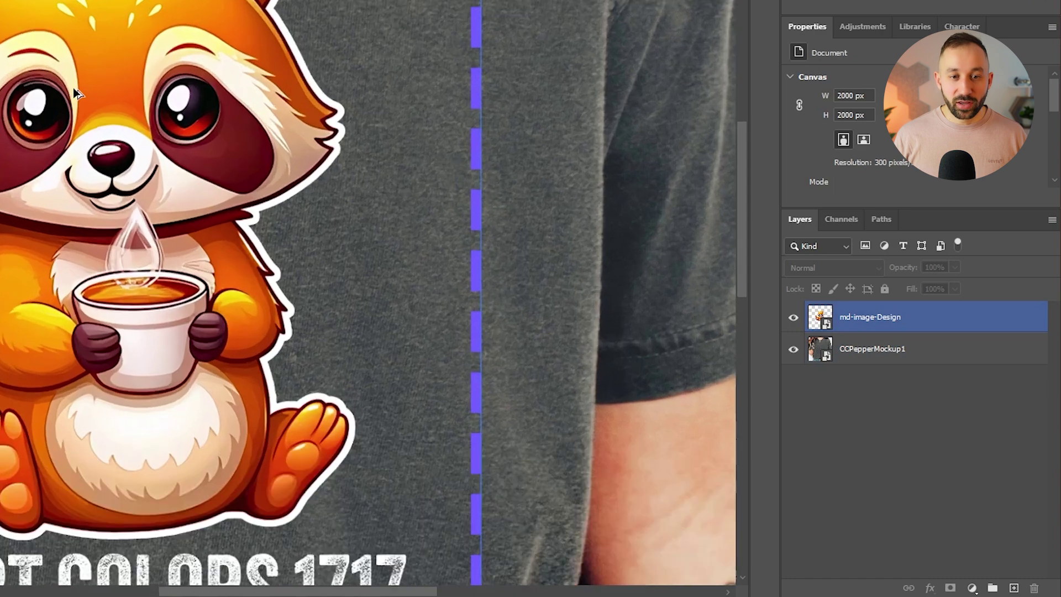
scroll(62, 75, down, 5)
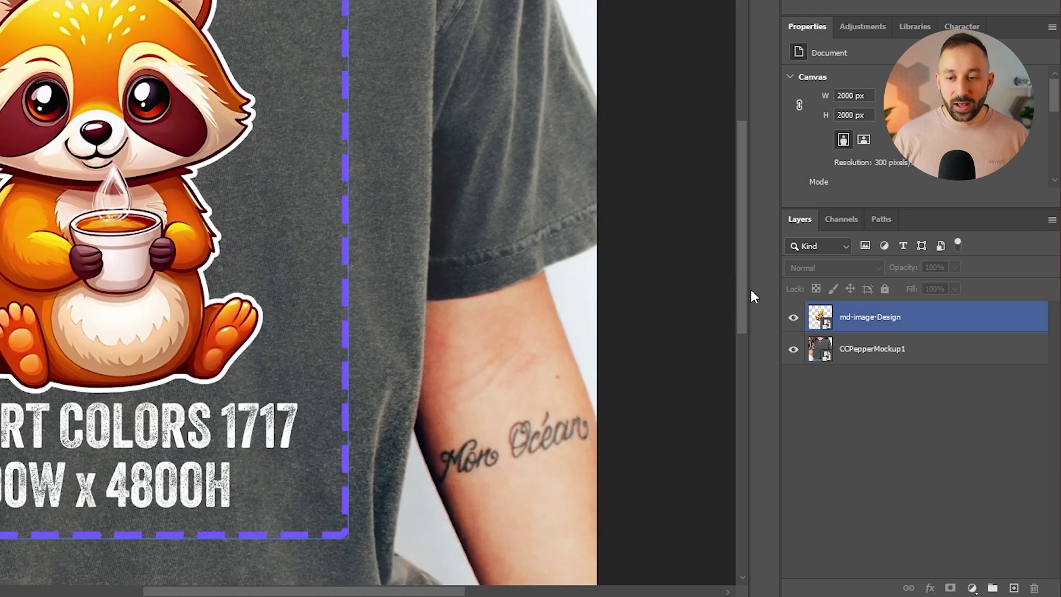
click(858, 350)
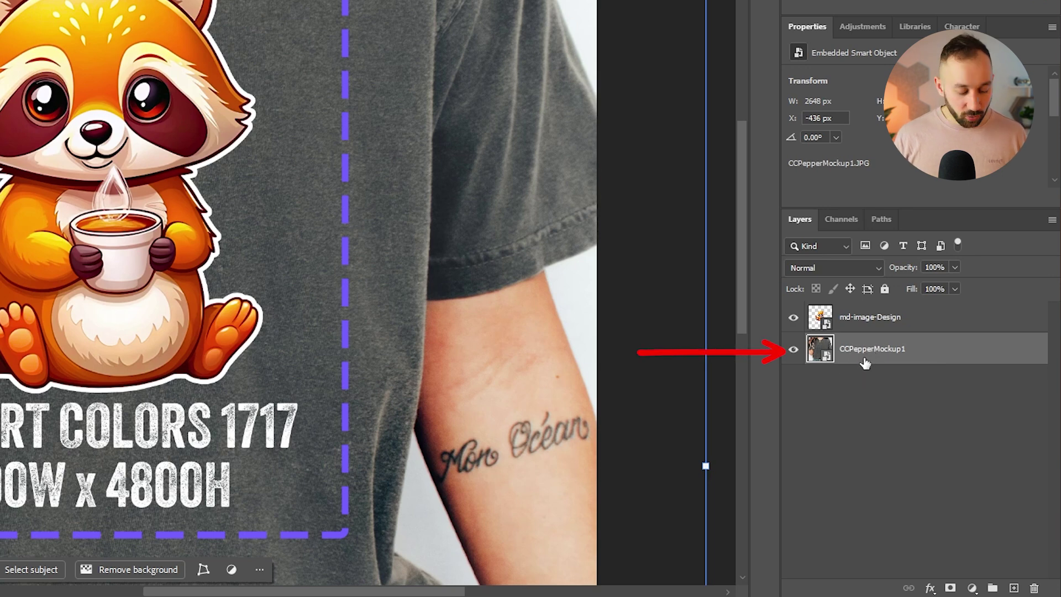
drag(854, 358, 870, 300)
click(856, 377)
click(863, 362)
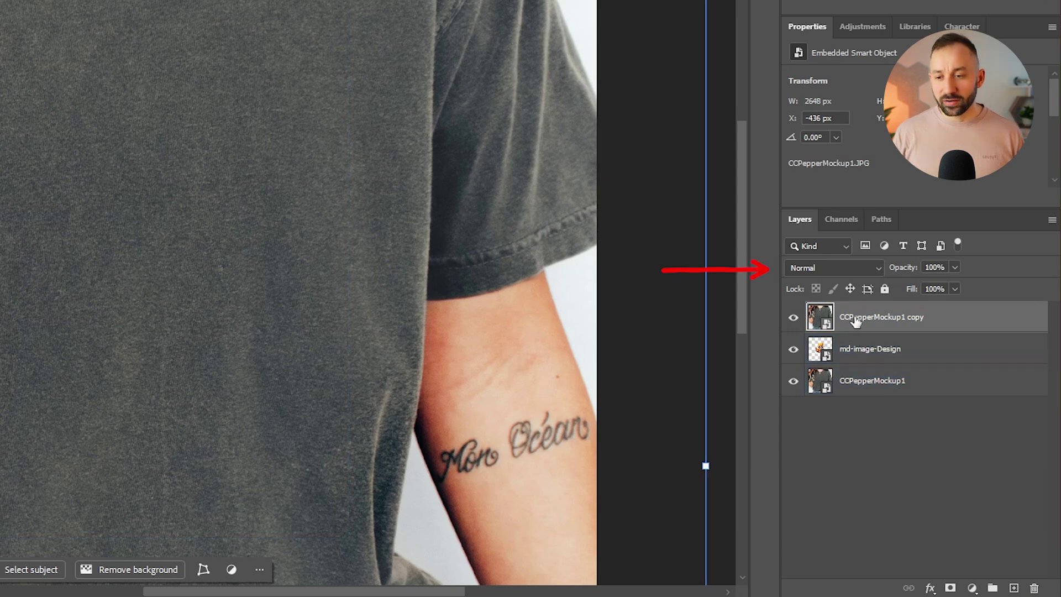
Set the blend mode of the CCPepperMockup1 copy layer to Hard Light and inspect the fabric texture on the raccoon.
click(823, 266)
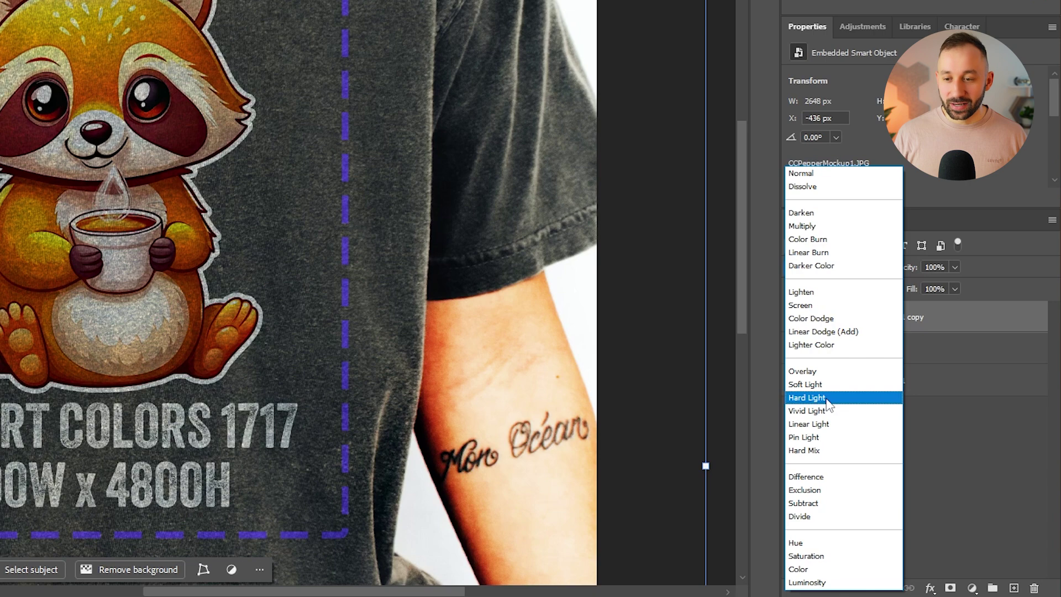
click(827, 399)
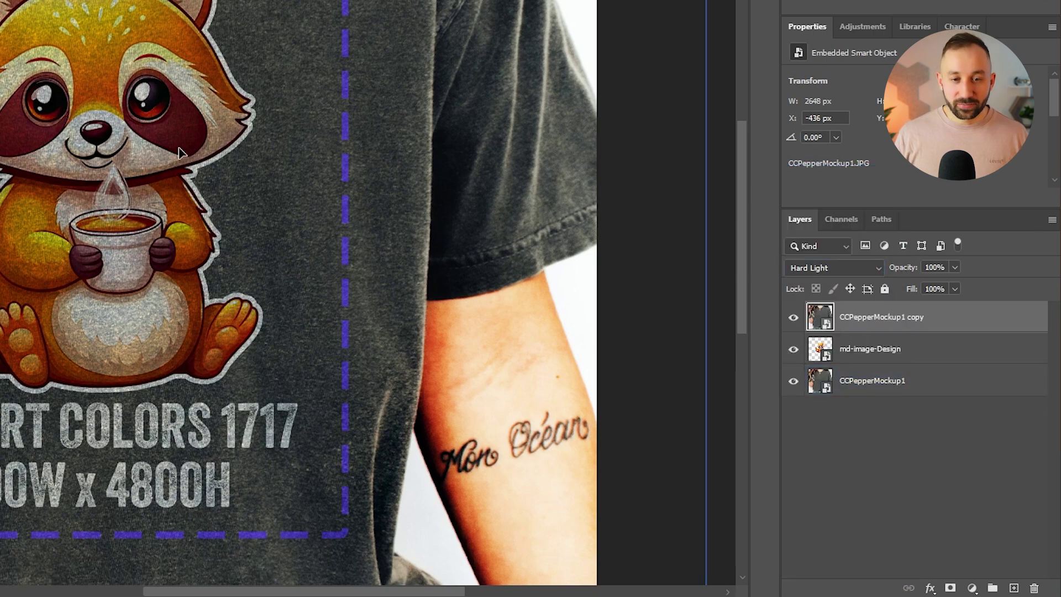
scroll(2, 63, up, 3)
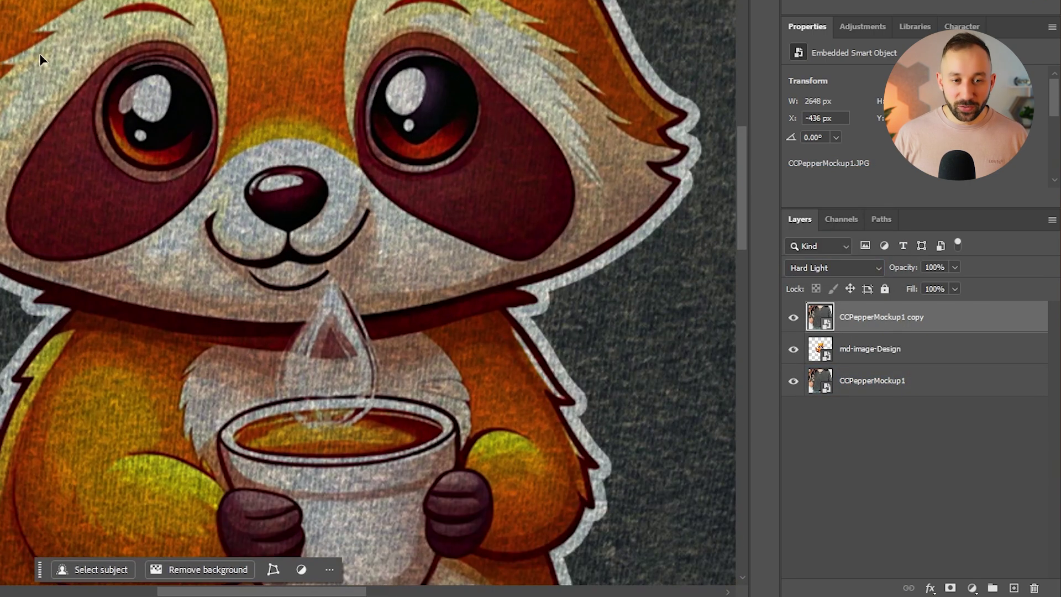
scroll(244, 231, down, 1)
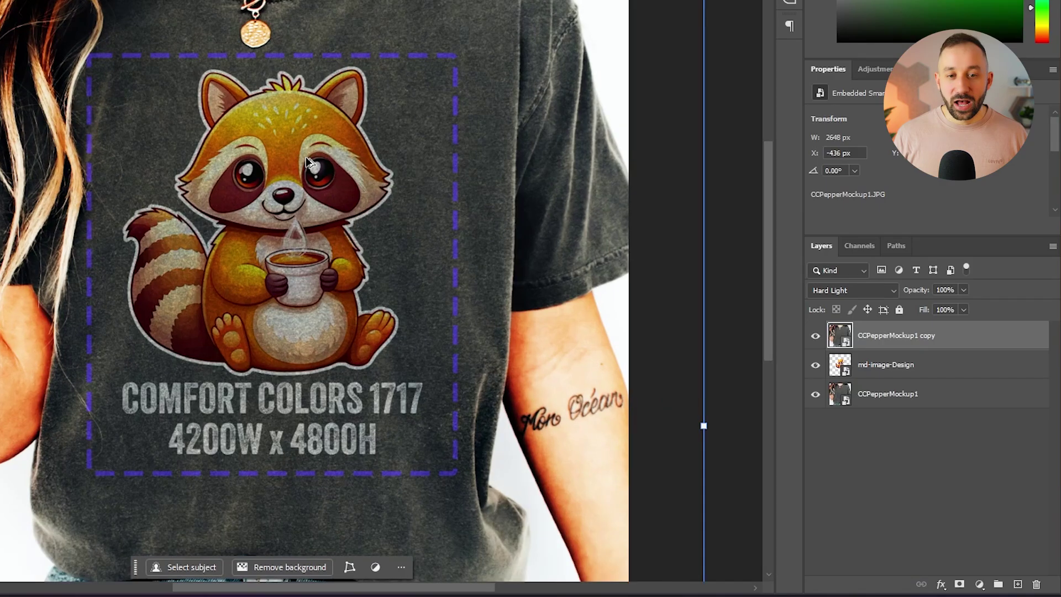
scroll(306, 157, up, 1)
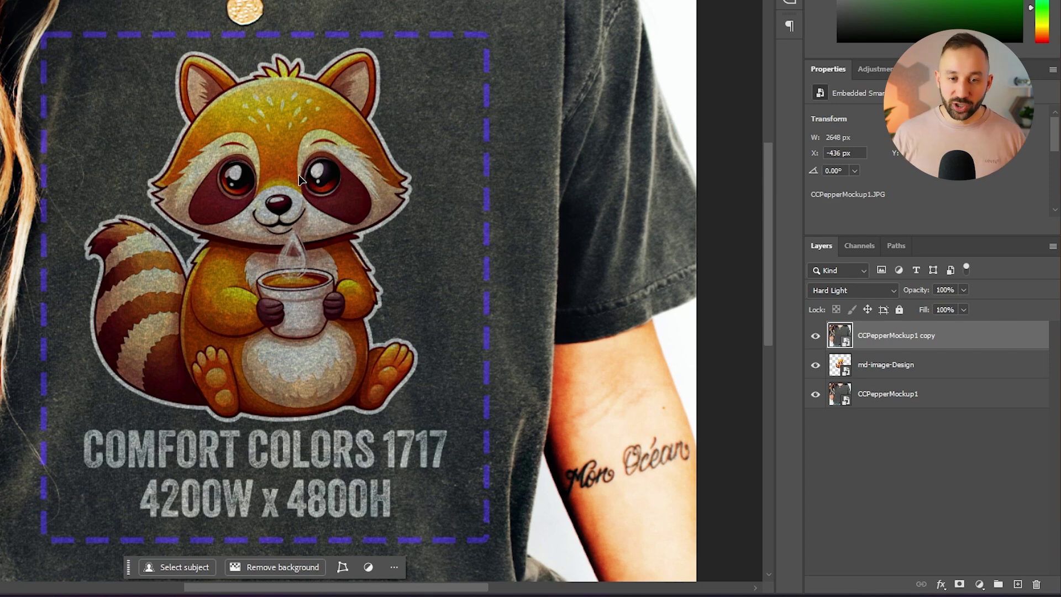
scroll(249, 138, up, 2)
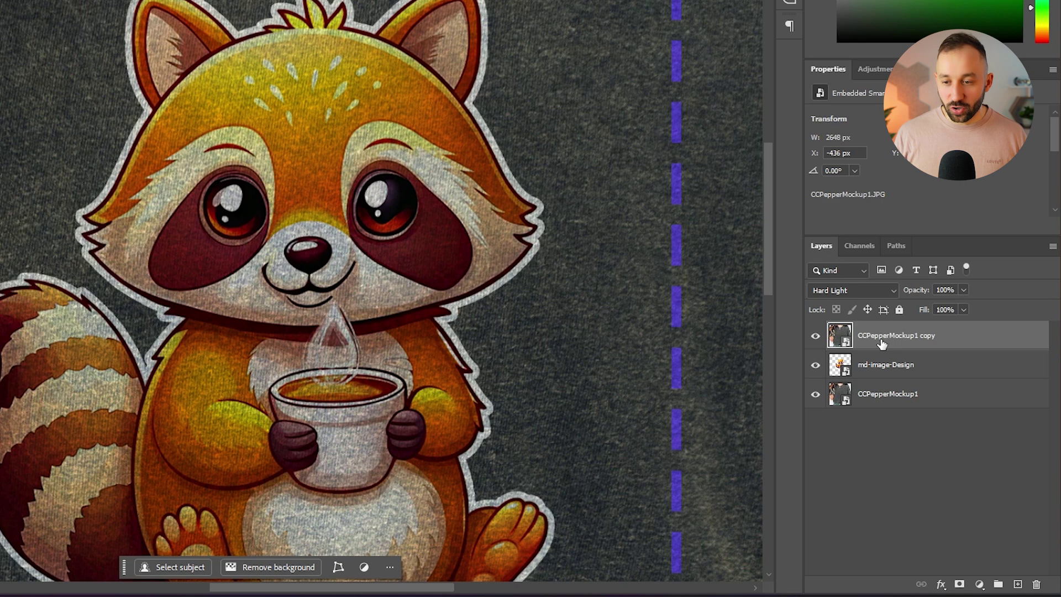
Clip the CCPepperMockup1 copy layer to the md-image-Design layer so the texture affects only the artwork.
click(907, 367)
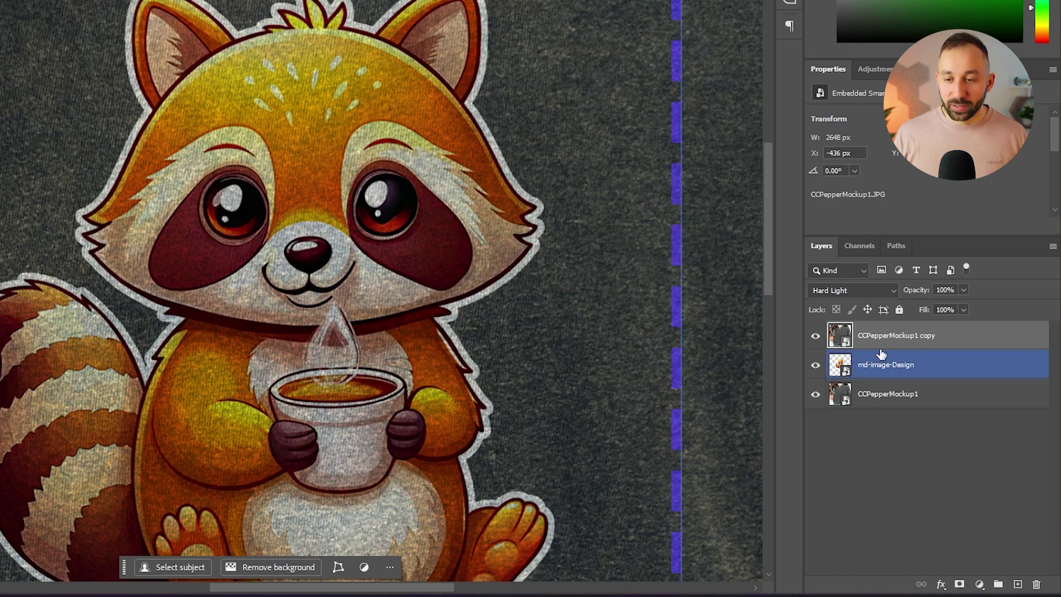
click(897, 339)
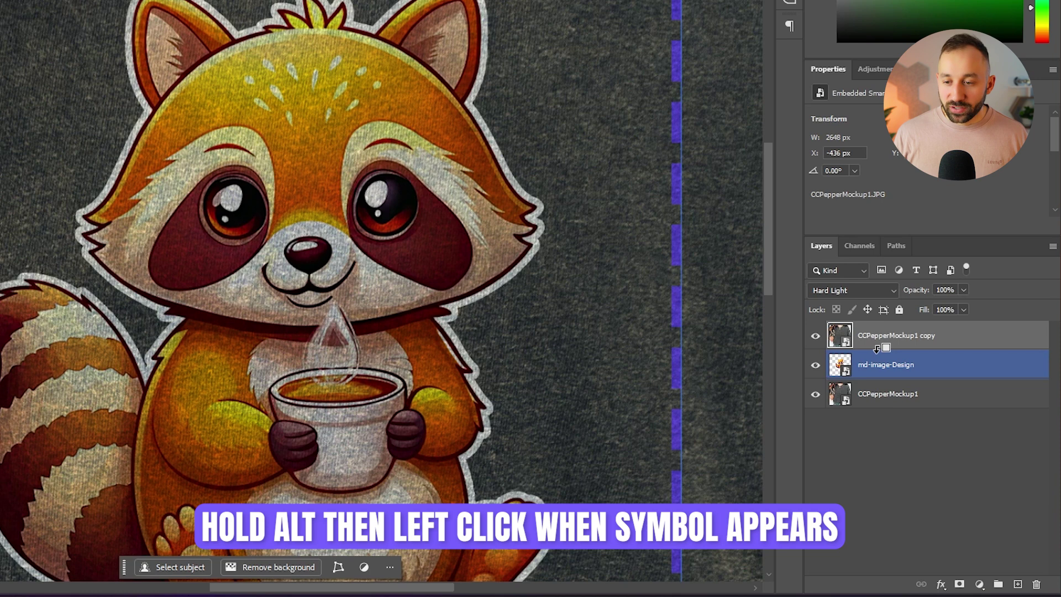
alt+click(877, 349)
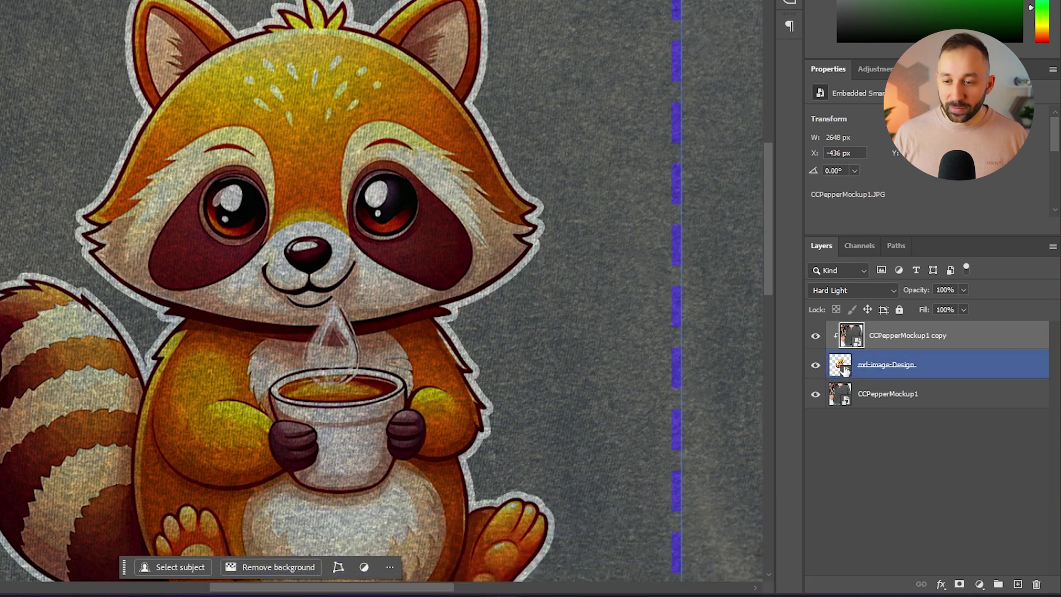
key(alt+bracketleft)
scroll(592, 310, down, 5)
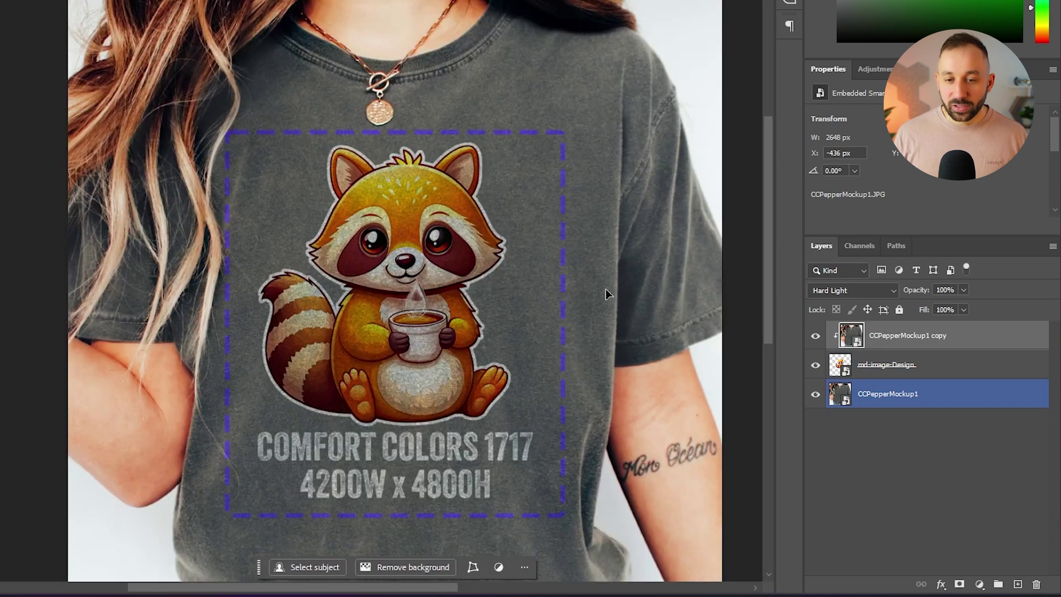
scroll(606, 294, up, 1)
Compare the artwork with and without the clipped shirt texture by hiding and showing the copy layer.
click(816, 335)
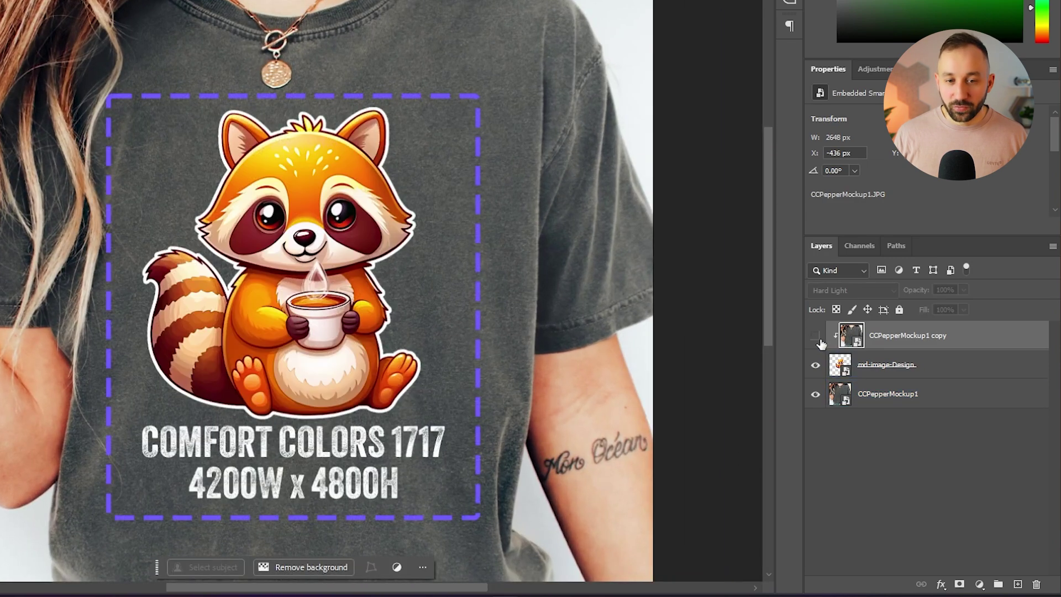
click(816, 336)
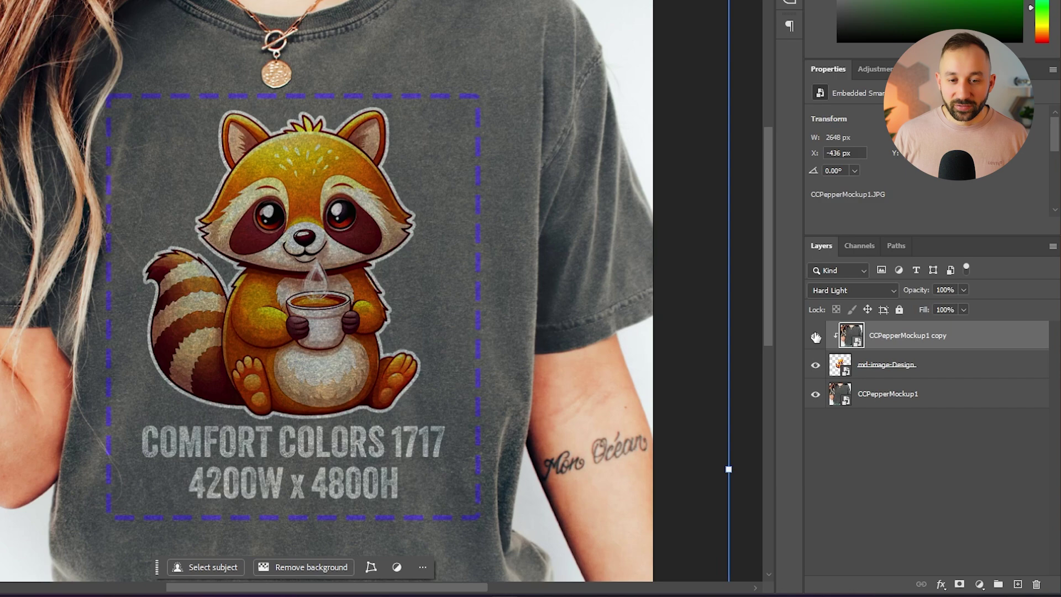
key(alt+bracketleft)
scroll(455, 249, down, 2)
click(333, 260)
scroll(294, 239, up, 2)
scroll(295, 240, up, 1)
scroll(449, 389, up, 1)
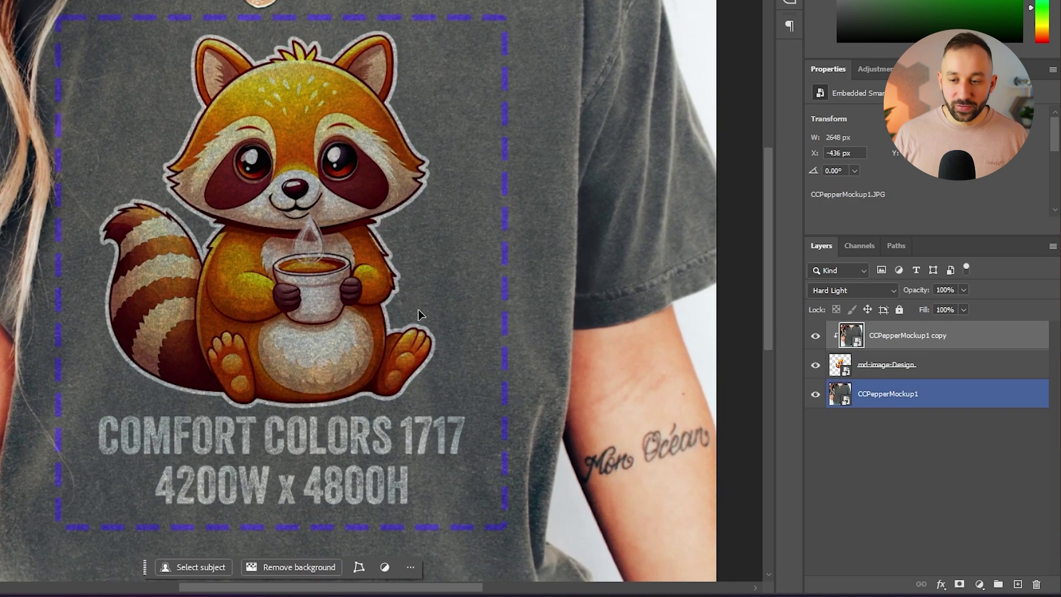
Start a Curves adjustment on the CCPepperMockup1 copy layer and brighten it by setting the white point input to 167.
click(896, 356)
click(873, 342)
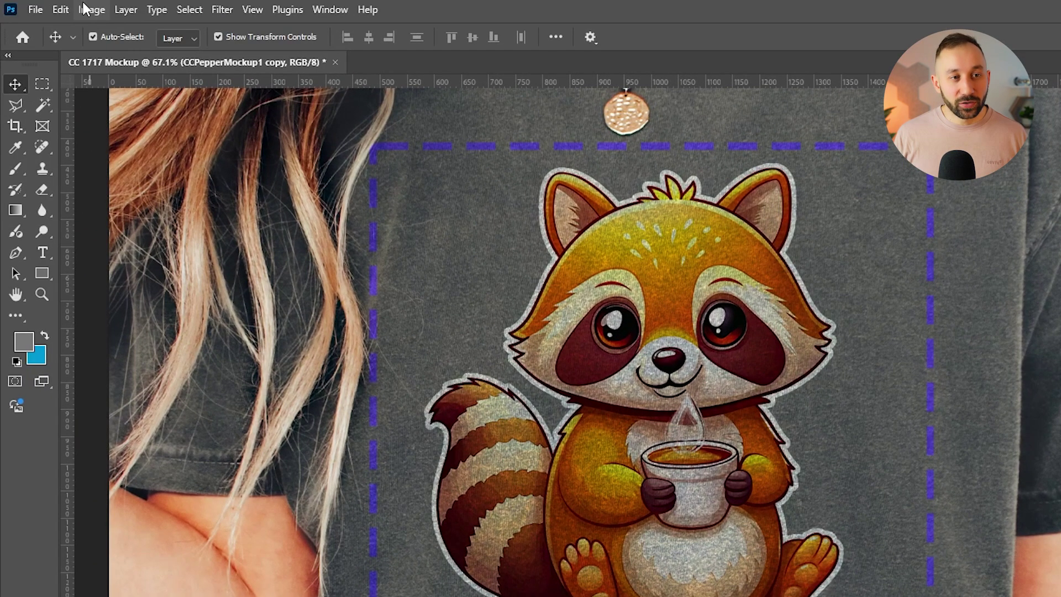
click(84, 10)
mouse_move(118, 55)
click(325, 84)
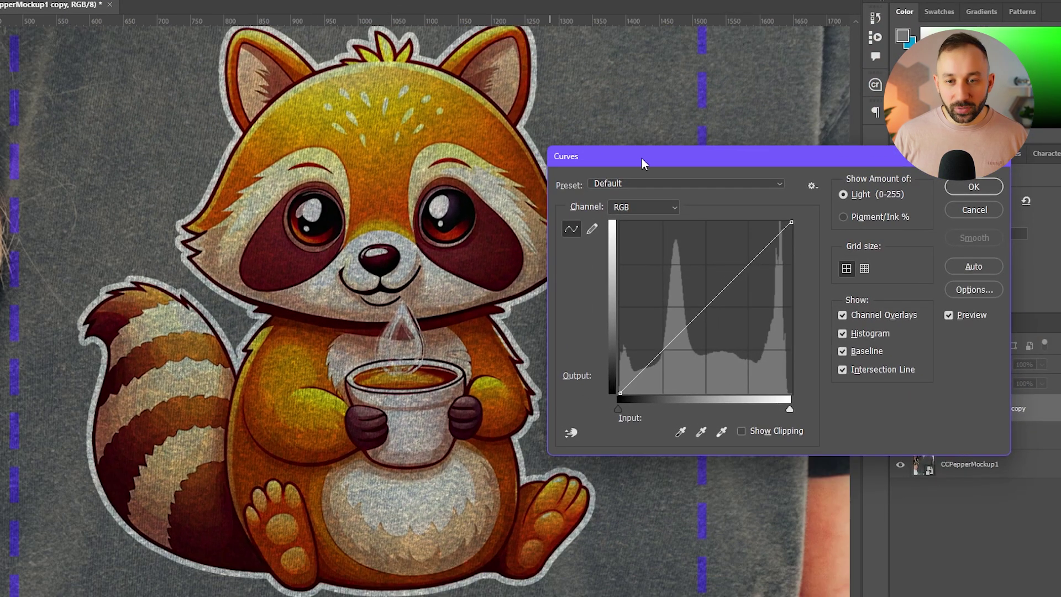
drag(641, 157, 709, 167)
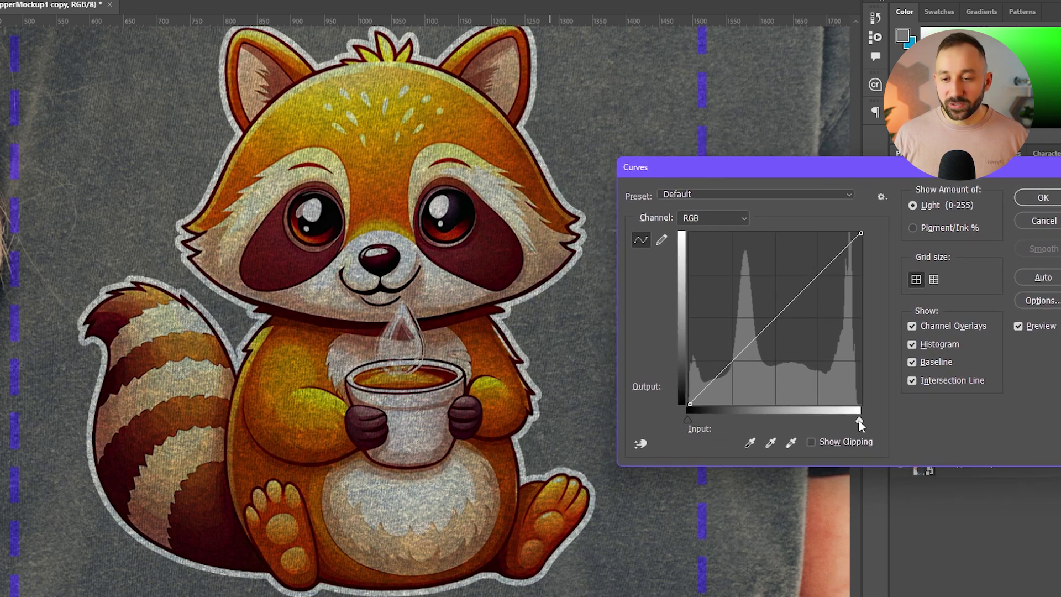
drag(860, 420, 798, 415)
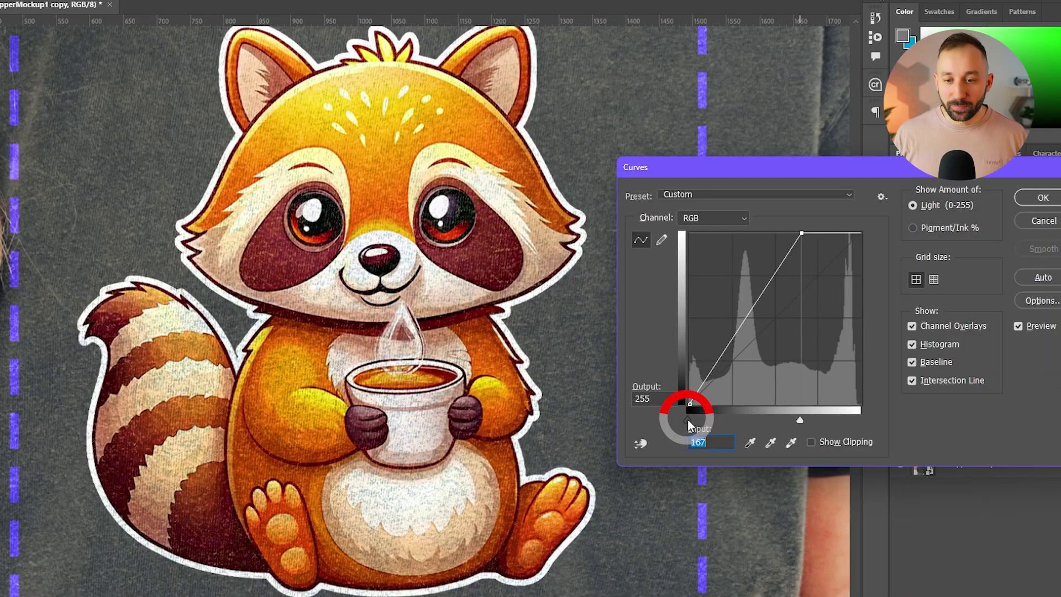
Raise the black point of the curve to output 15 at input 0 and apply the Curves adjustment.
mouse_move(687, 419)
mouse_down()
mouse_move(719, 420)
mouse_move(684, 420)
mouse_up()
drag(698, 420, 673, 422)
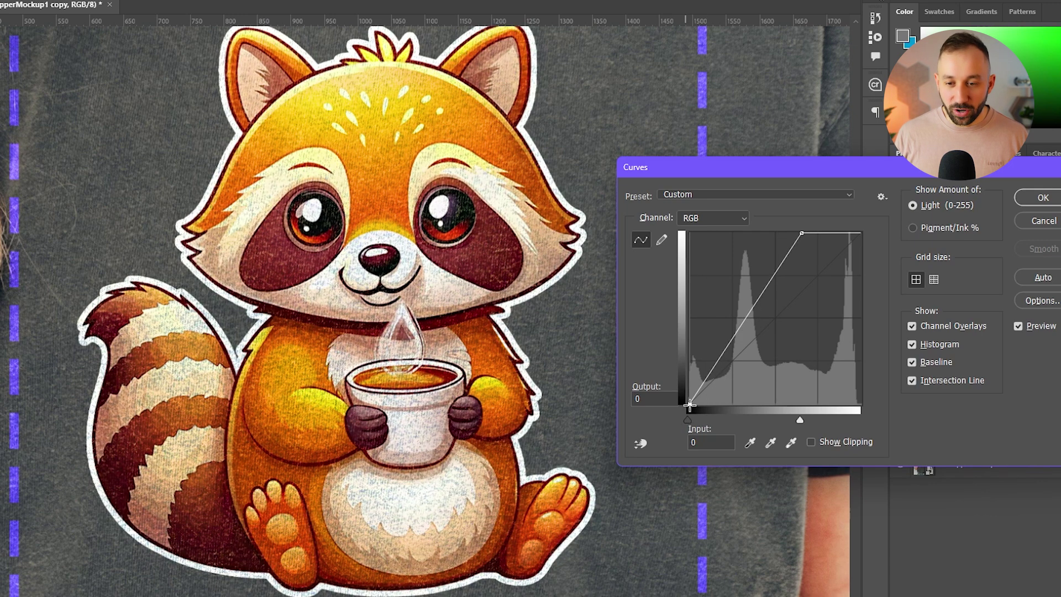
drag(690, 408, 614, 390)
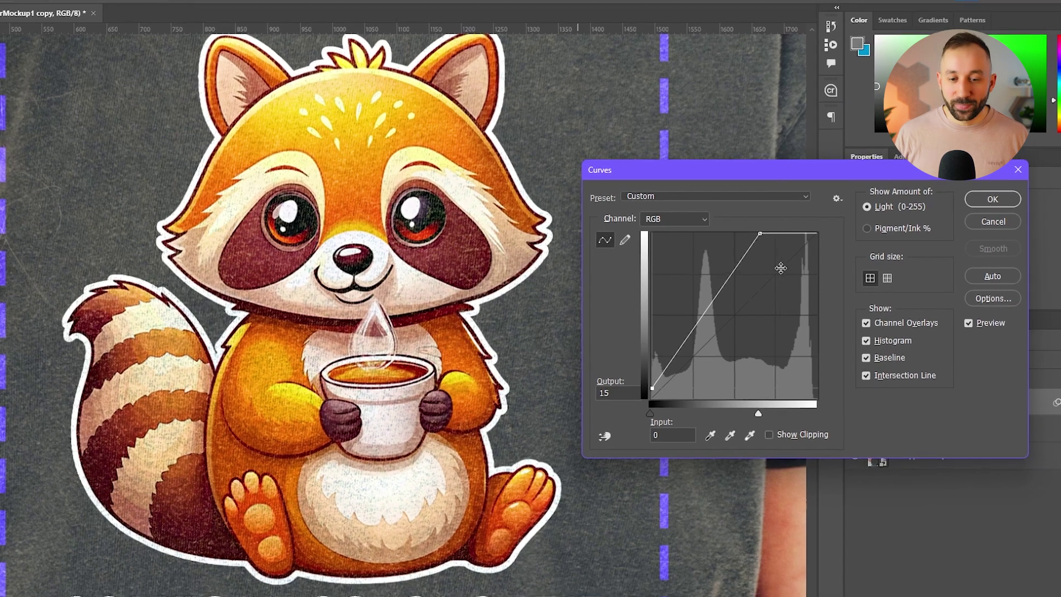
scroll(471, 203, up, 3)
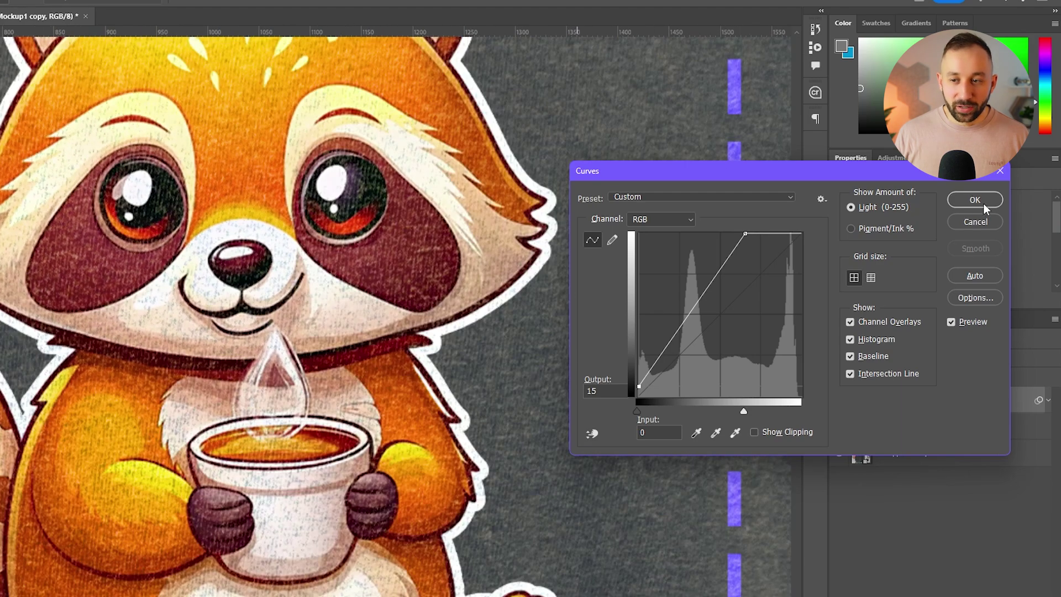
click(984, 203)
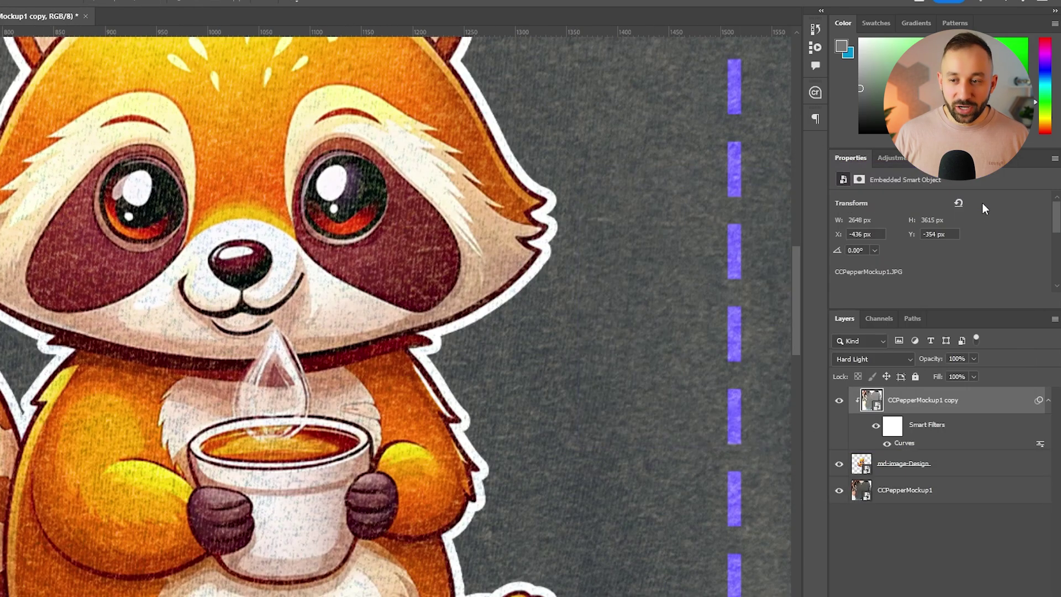
Compare the artwork with and without the Curves-adjusted texture layer, both close up and on the whole shirt mockup.
click(839, 401)
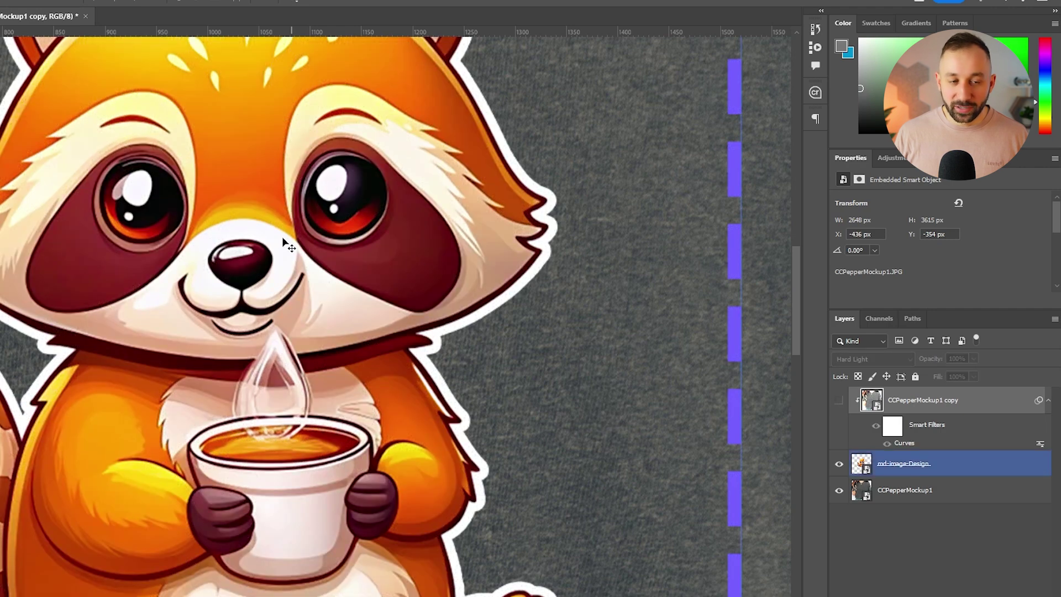
scroll(265, 241, down, 1)
click(840, 401)
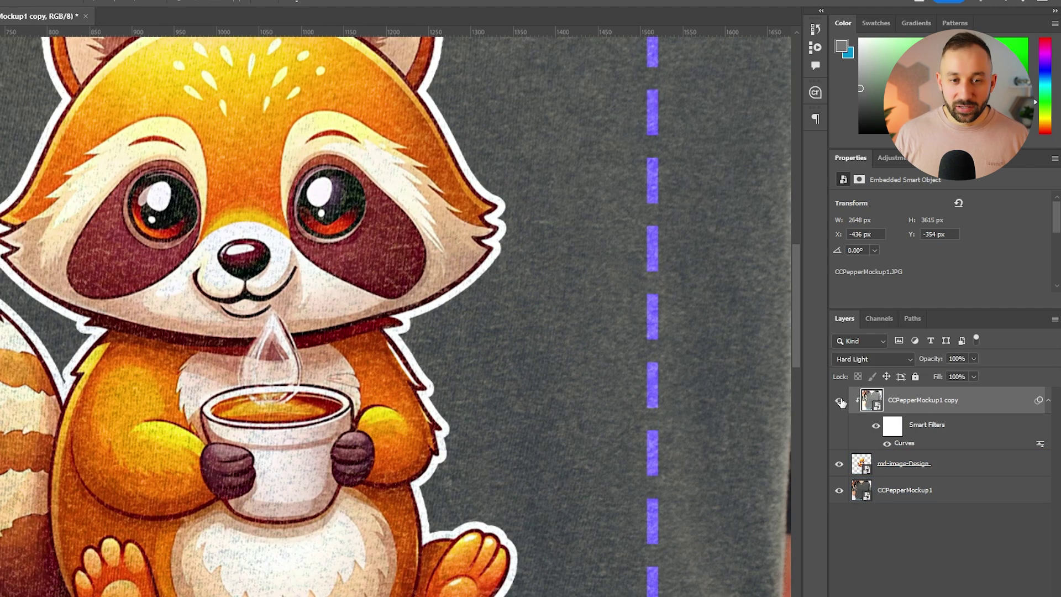
scroll(492, 264, down, 3)
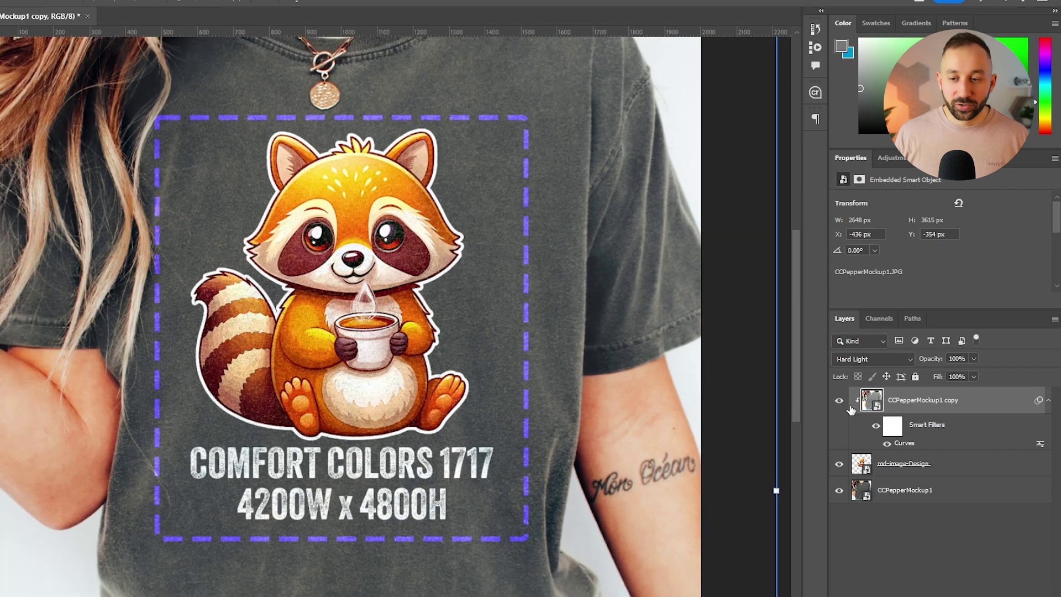
click(842, 402)
key(ctrl+0)
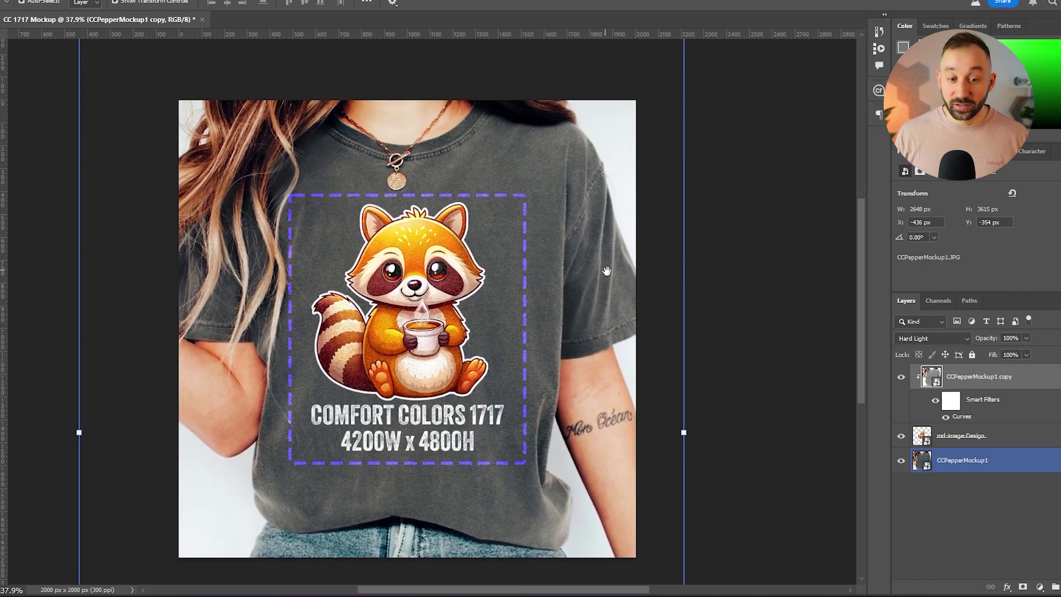
click(902, 379)
click(733, 293)
drag(750, 231, 709, 237)
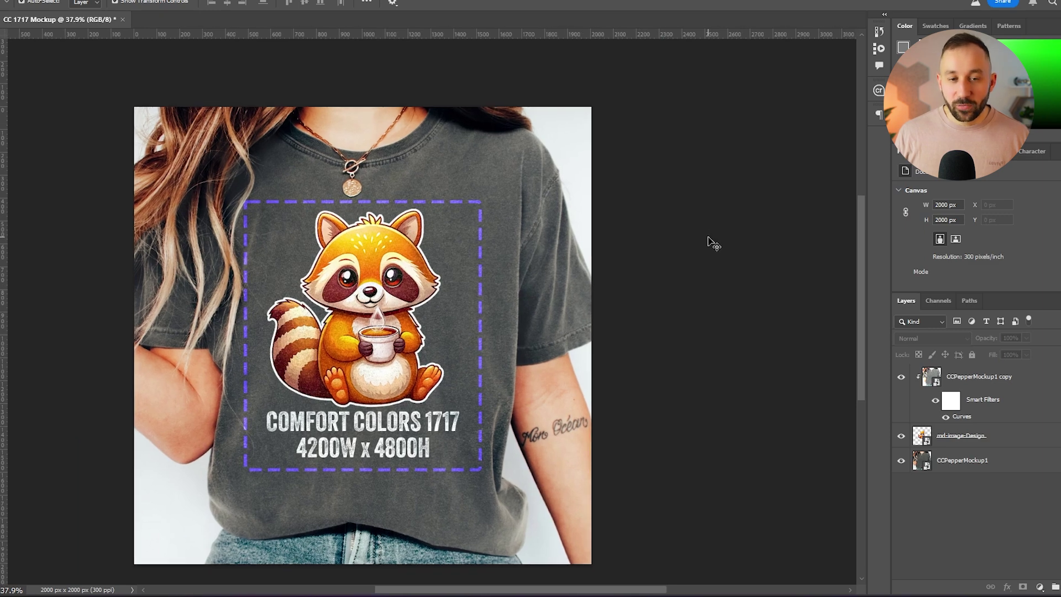
Save the CC 1717 Mockup document as a Photoshop file with Maximize Compatibility enabled.
drag(673, 237, 717, 199)
scroll(442, 235, up, 1)
click(442, 234)
click(690, 214)
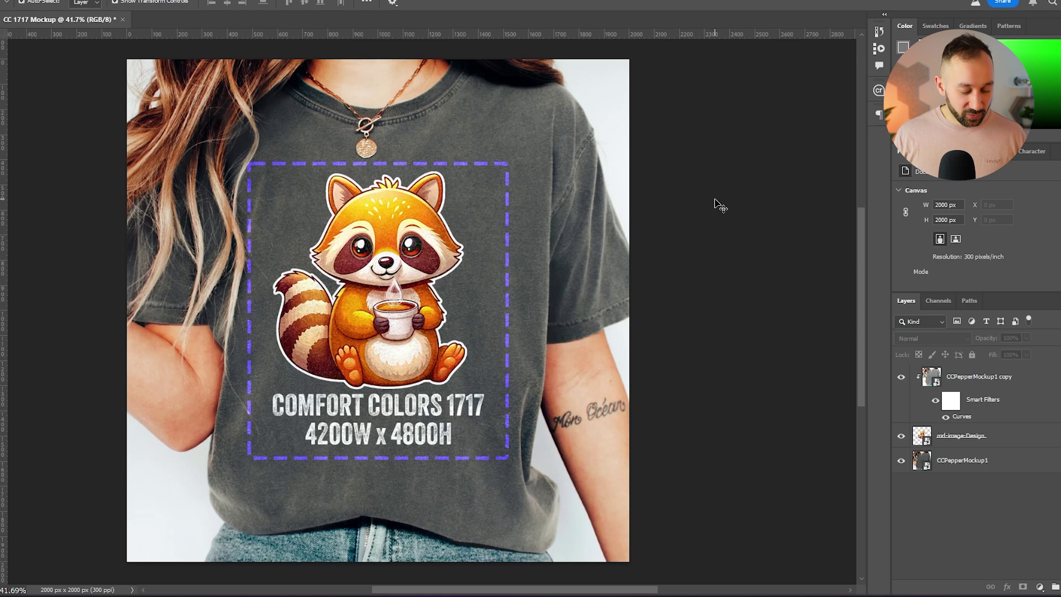
key(ctrl+s)
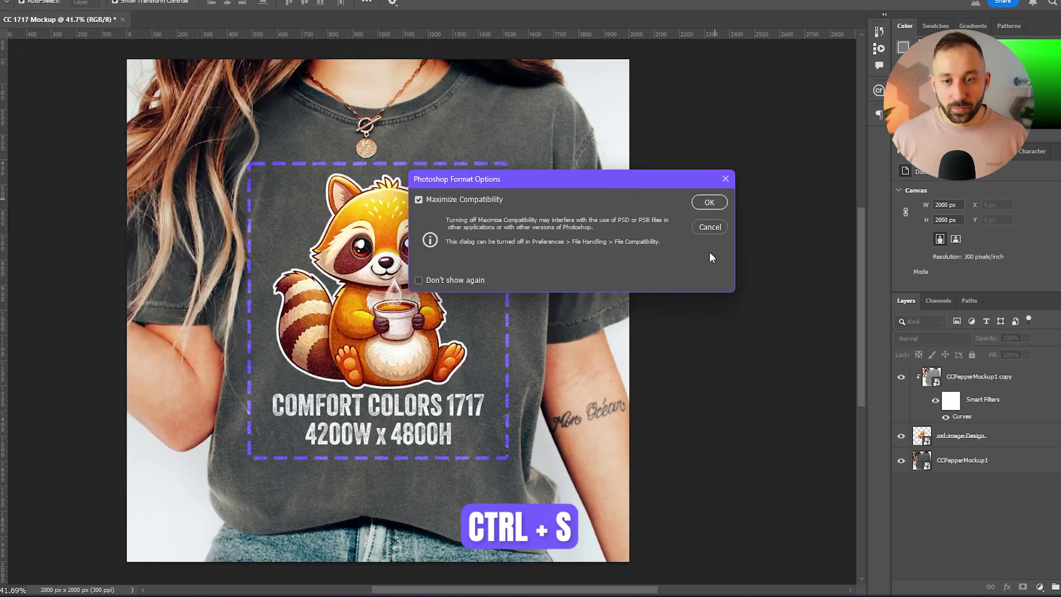
click(730, 233)
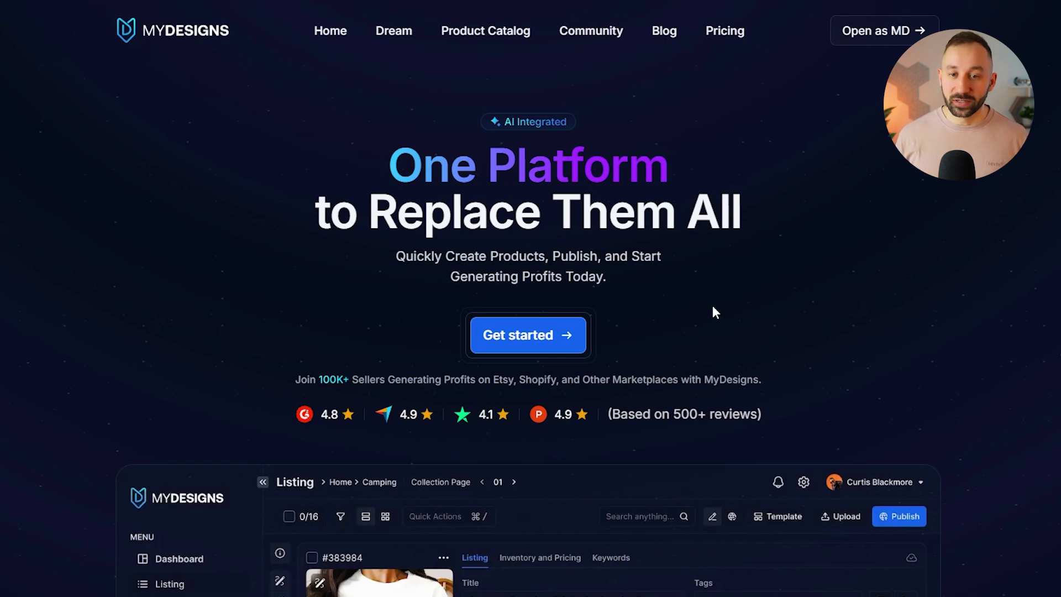
Switch to the MyDesigns website, open its pricing page and show the plans with monthly billing.
click(719, 38)
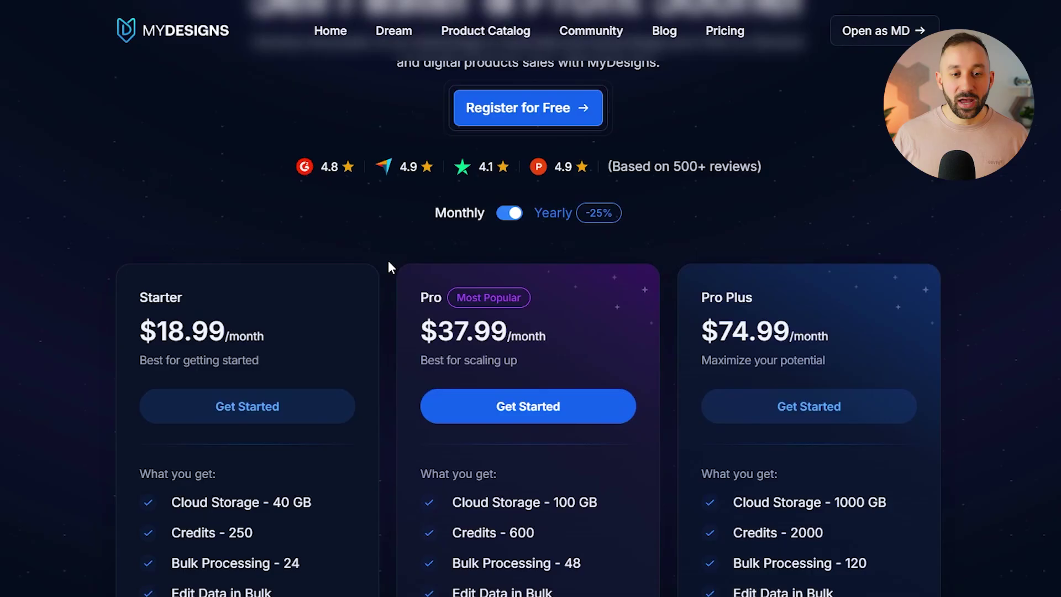
scroll(387, 261, down, 1)
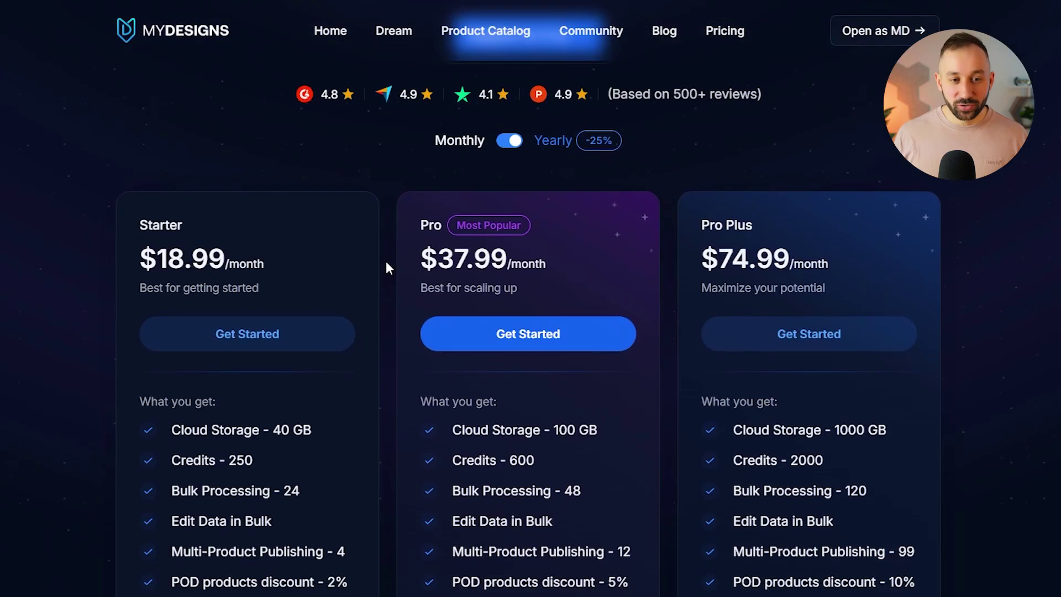
scroll(387, 265, up, 1)
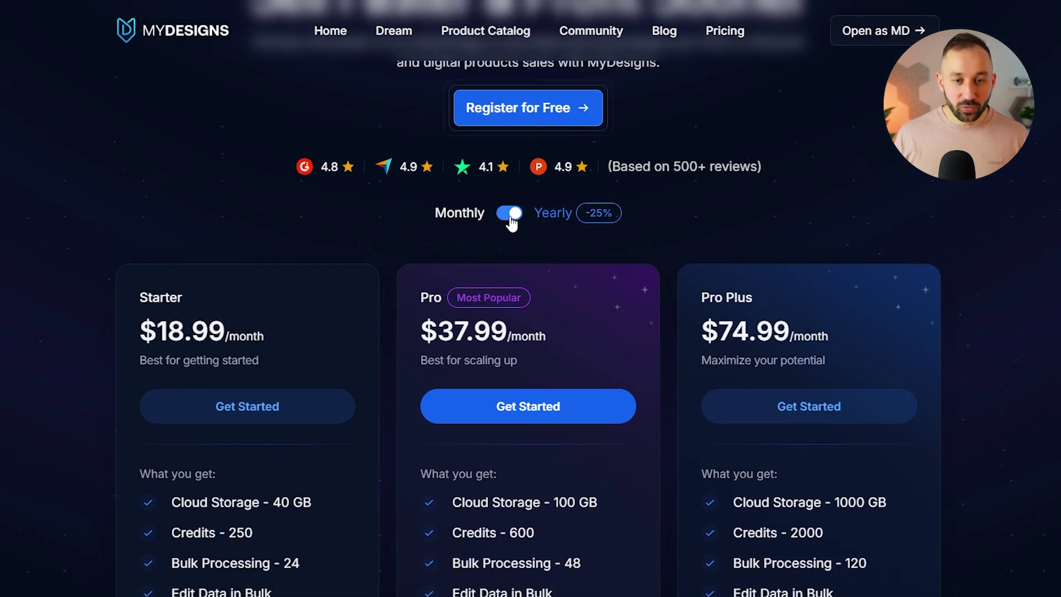
click(509, 216)
scroll(342, 239, down, 1)
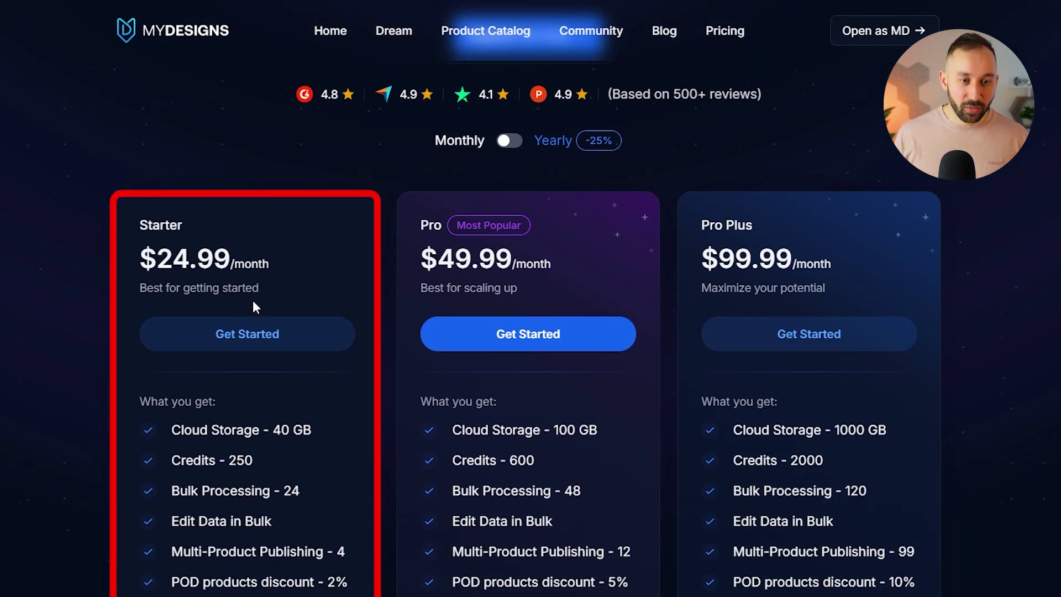
Start the checkout for the monthly Starter plan and apply the coupon code PA25 to the order.
click(250, 336)
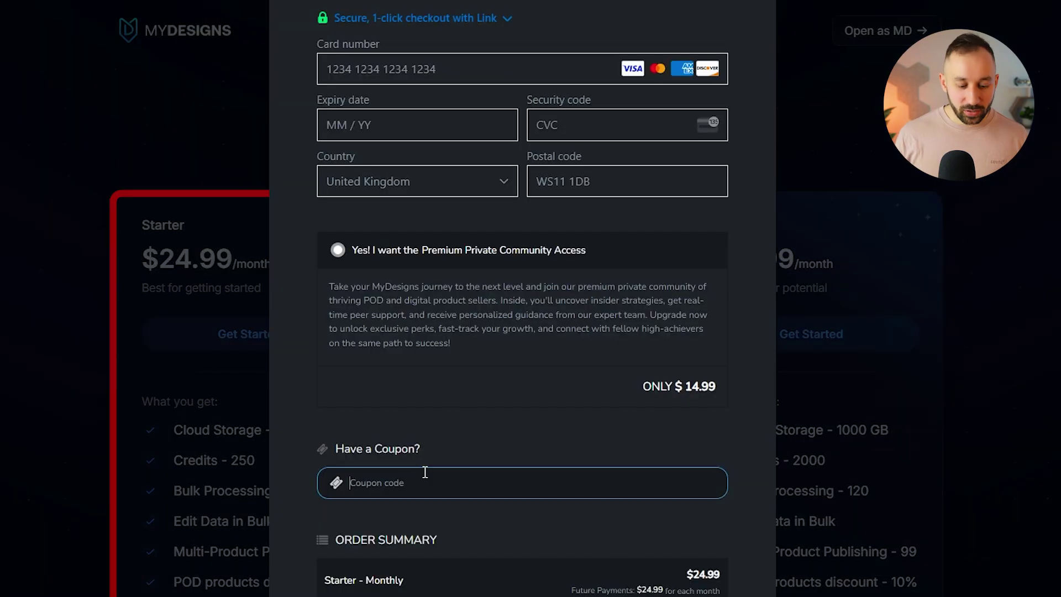
click(425, 476)
text(PA25)
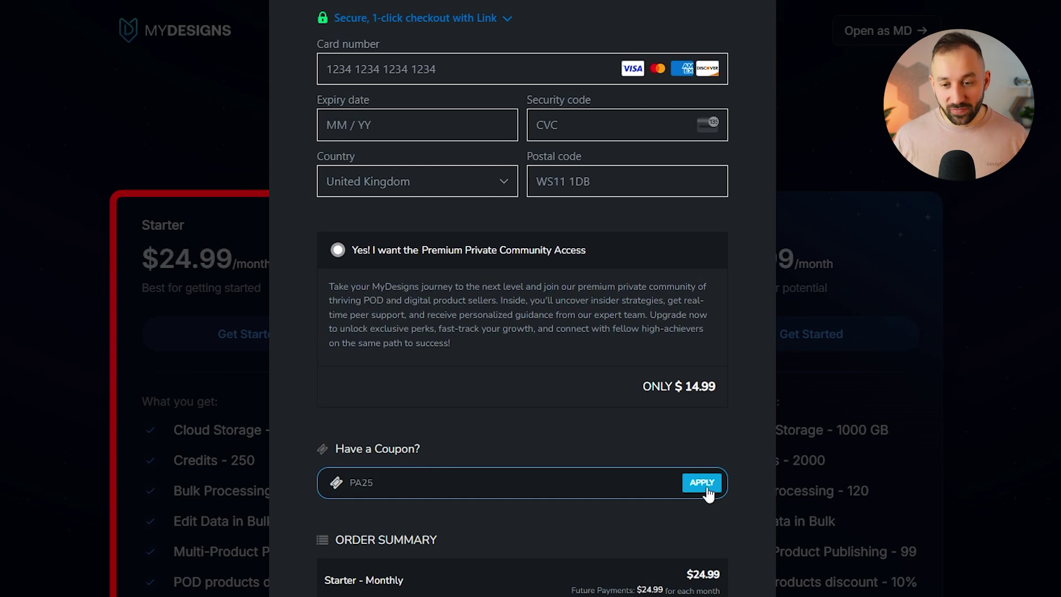
click(702, 482)
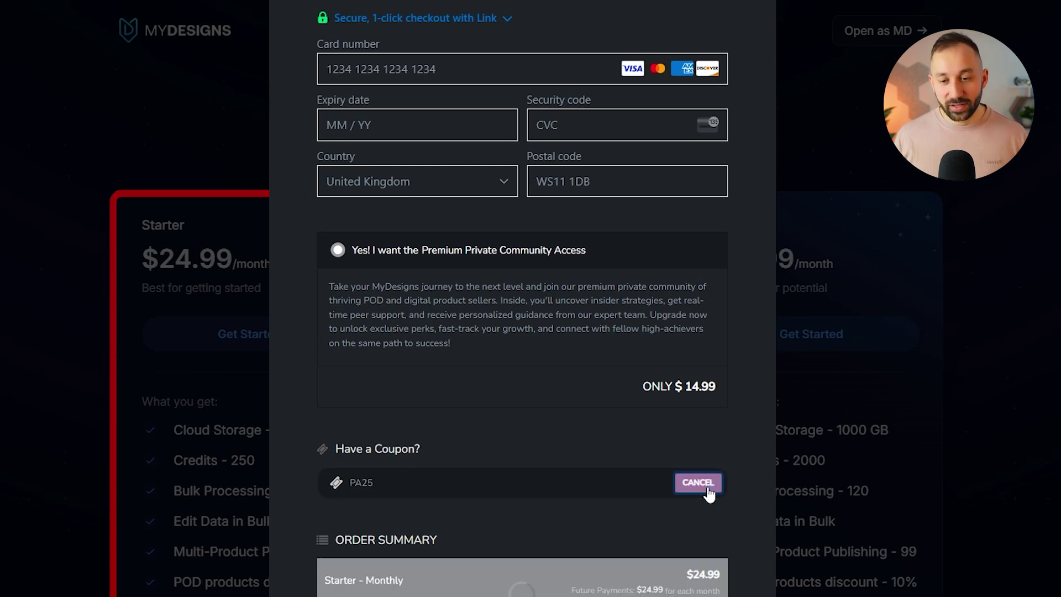
scroll(725, 517, down, 1)
scroll(723, 517, down, 1)
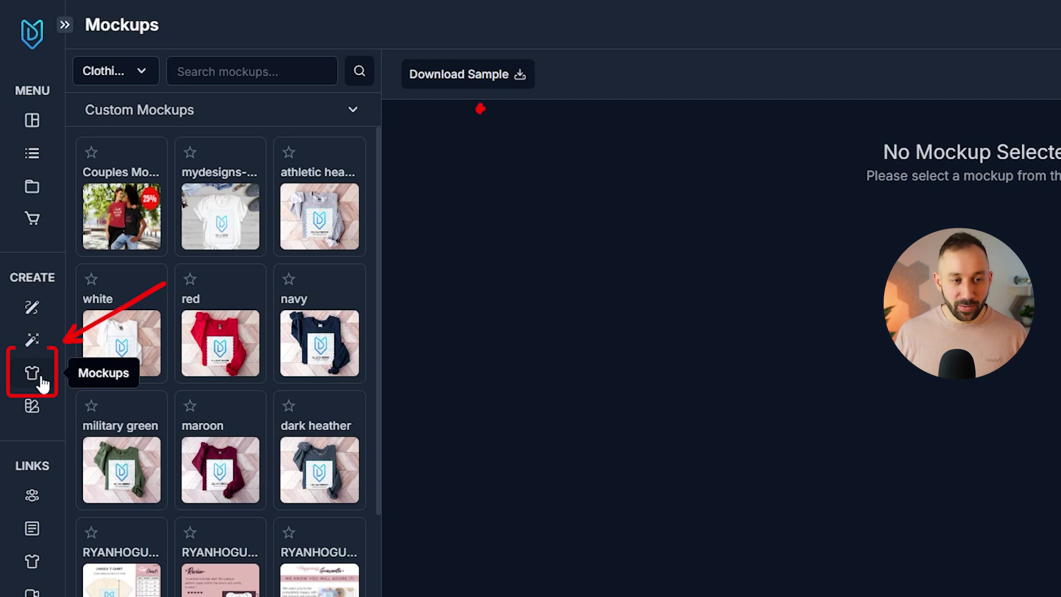
Upload the CC 1717 Mockup PSD to the MyDesigns custom mockups in the Clothing category, with its md-image-Design layer named Design.
click(131, 113)
click(225, 121)
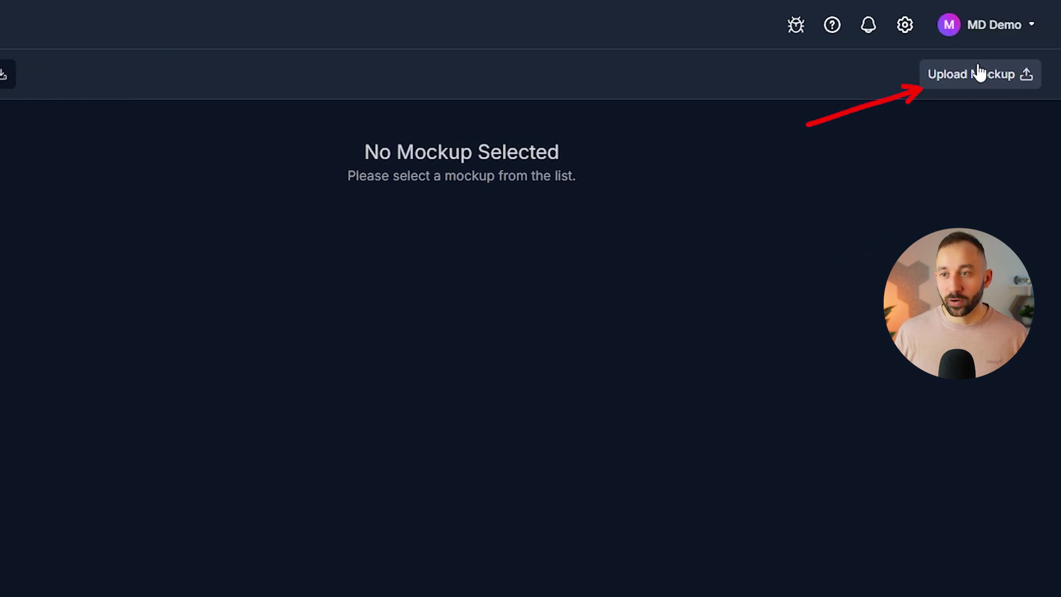
click(976, 77)
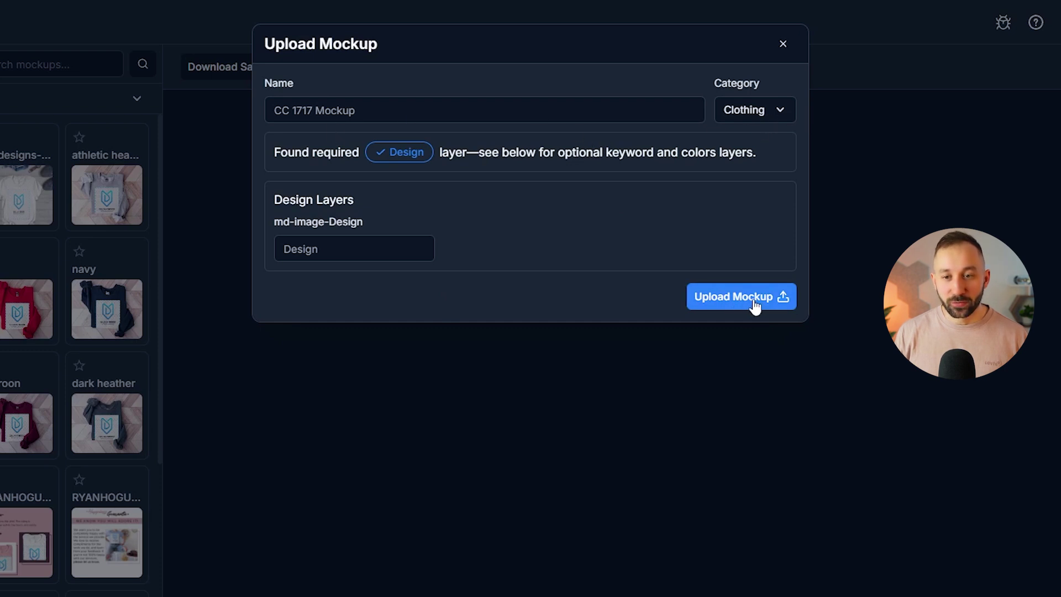
click(755, 299)
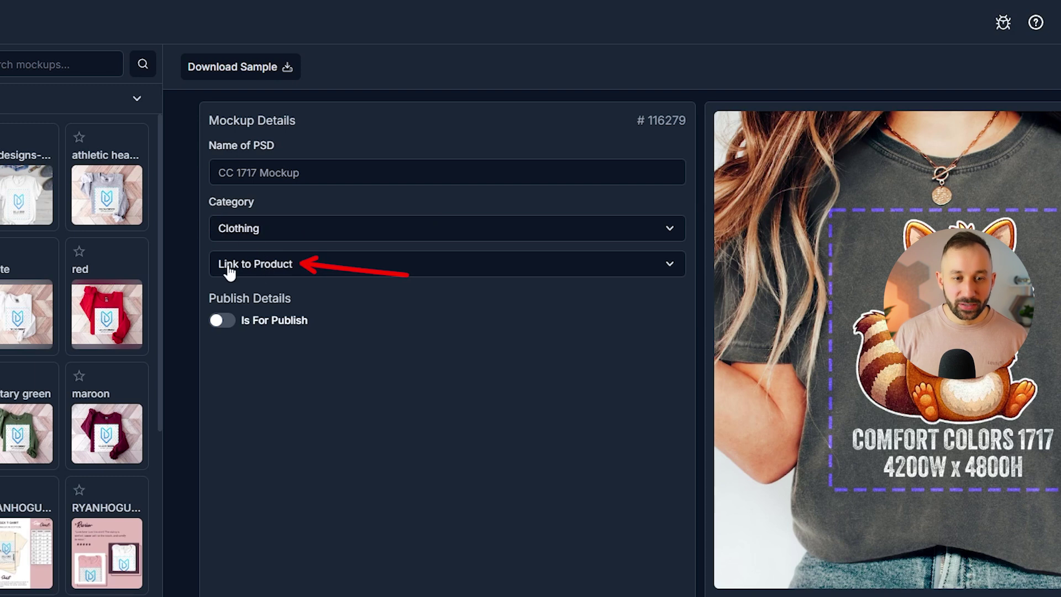
Link the uploaded mockup to both the men's and women's Comfort Colors 1717 T-shirt products, searching for "comfort".
click(271, 266)
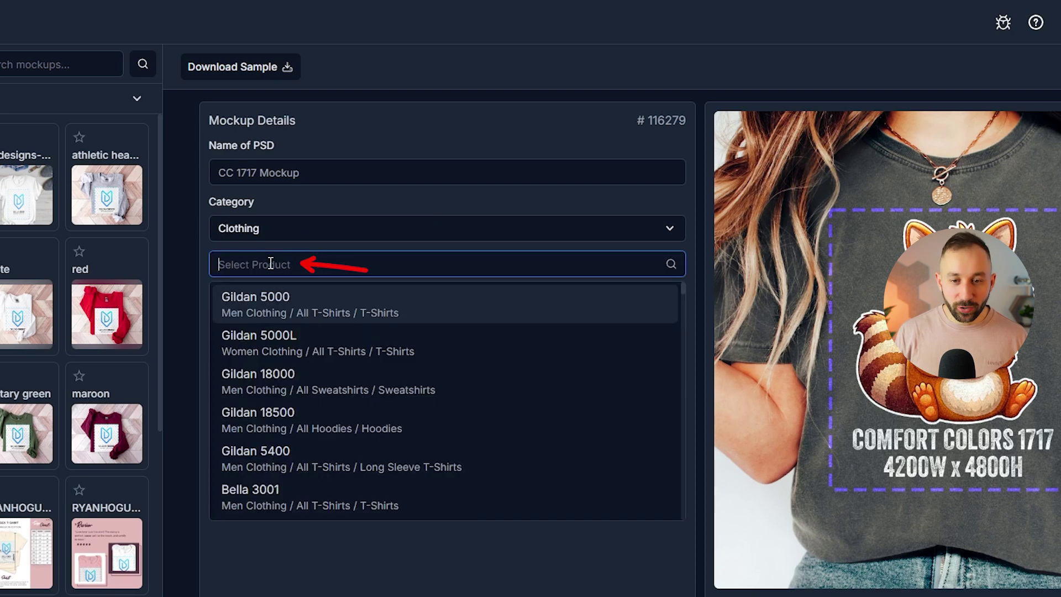
text(comfort)
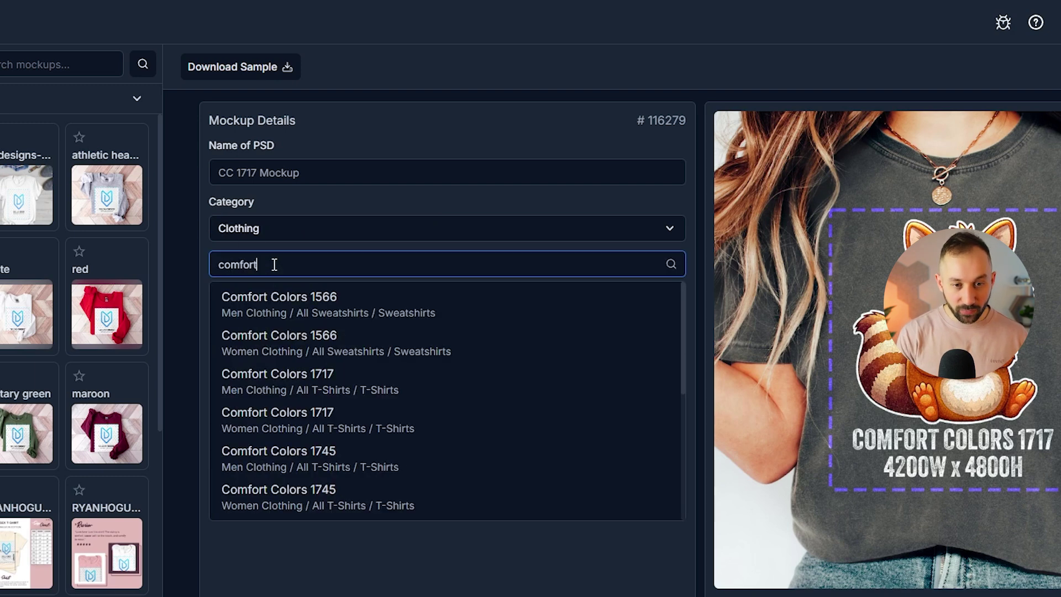
click(344, 383)
click(308, 263)
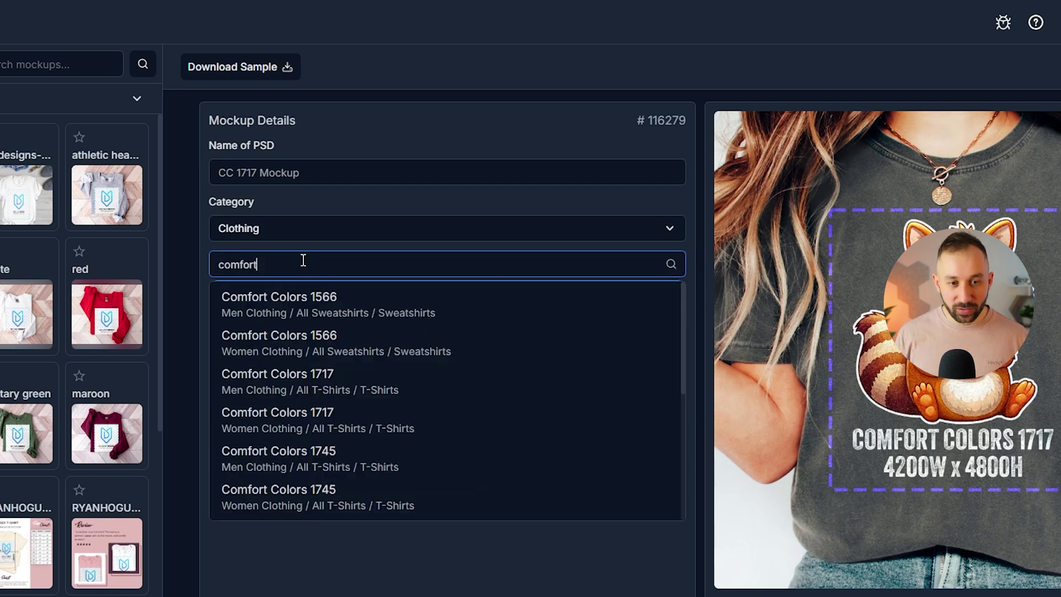
click(340, 428)
Enable the mockup for publishing and set the print area of its Design layer to Front.
click(220, 360)
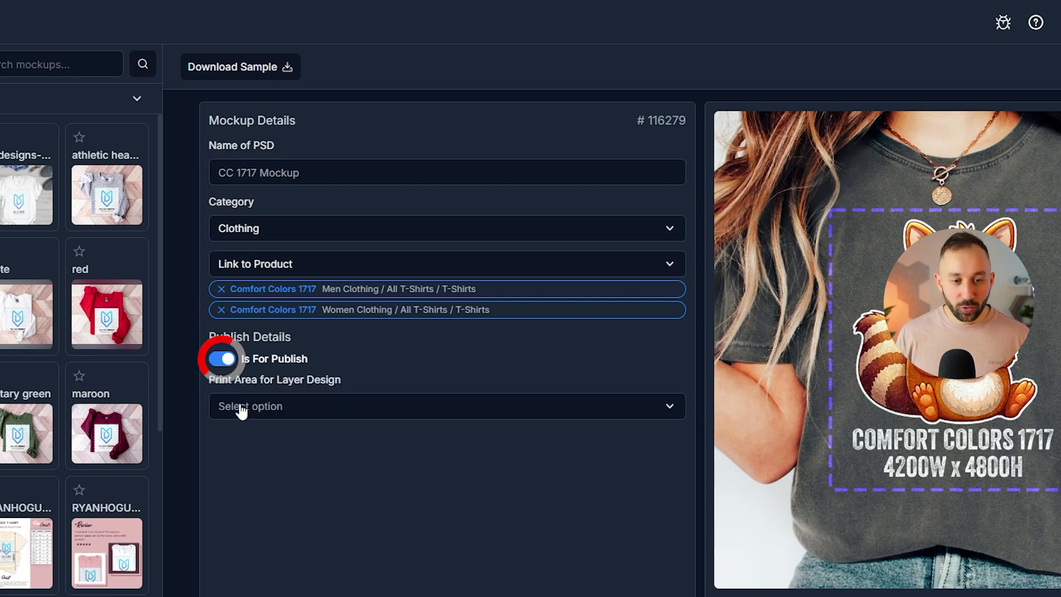
click(260, 408)
click(252, 438)
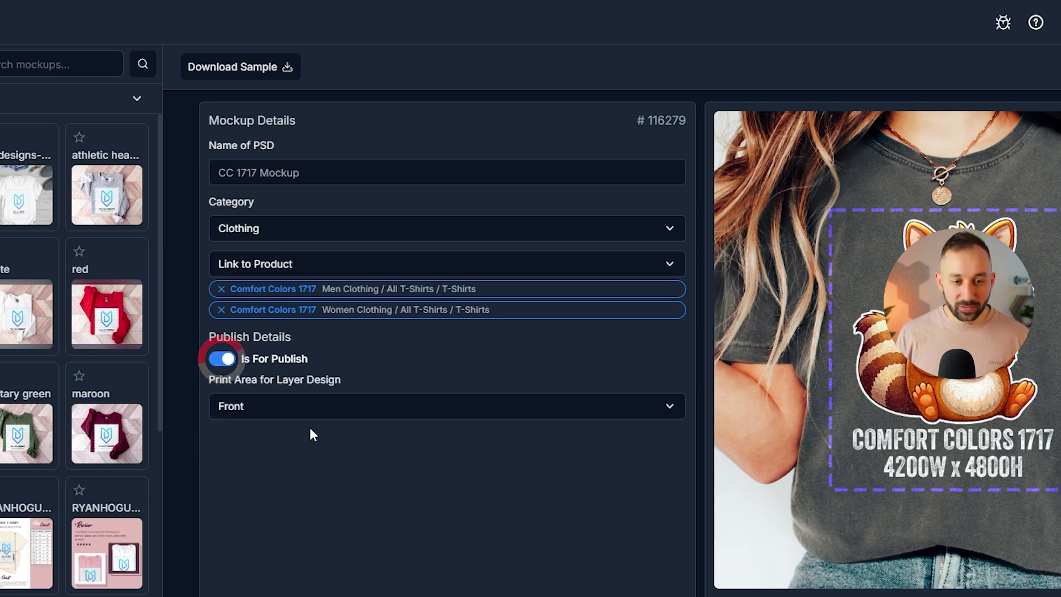